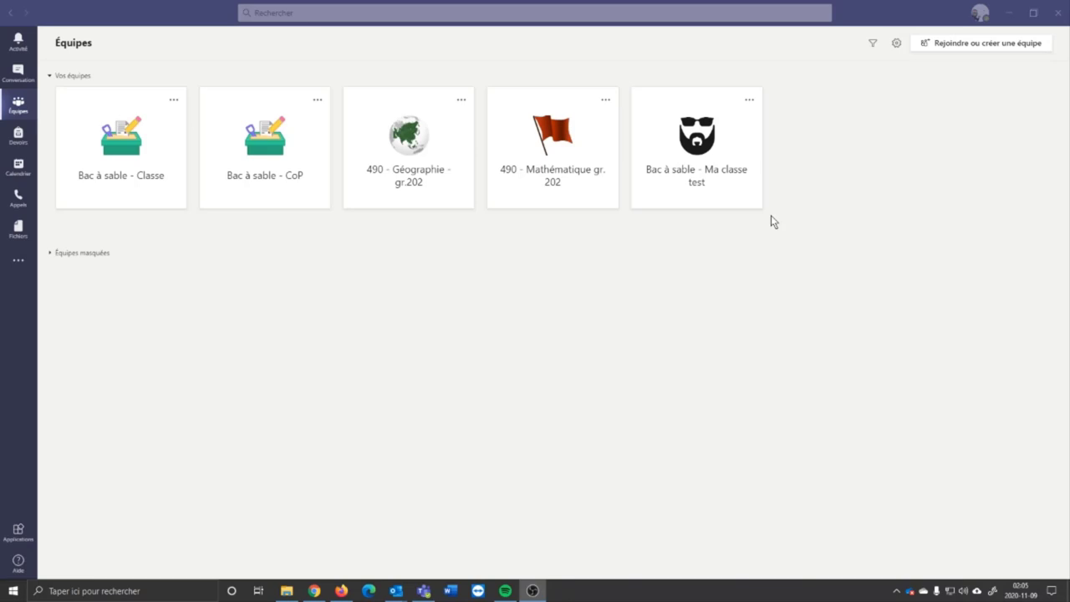
Open the management settings of Canal public test in the Bac à sable - Ma classe test team, switching moderation to Désactivée and back to Activée.
left_click(730, 185)
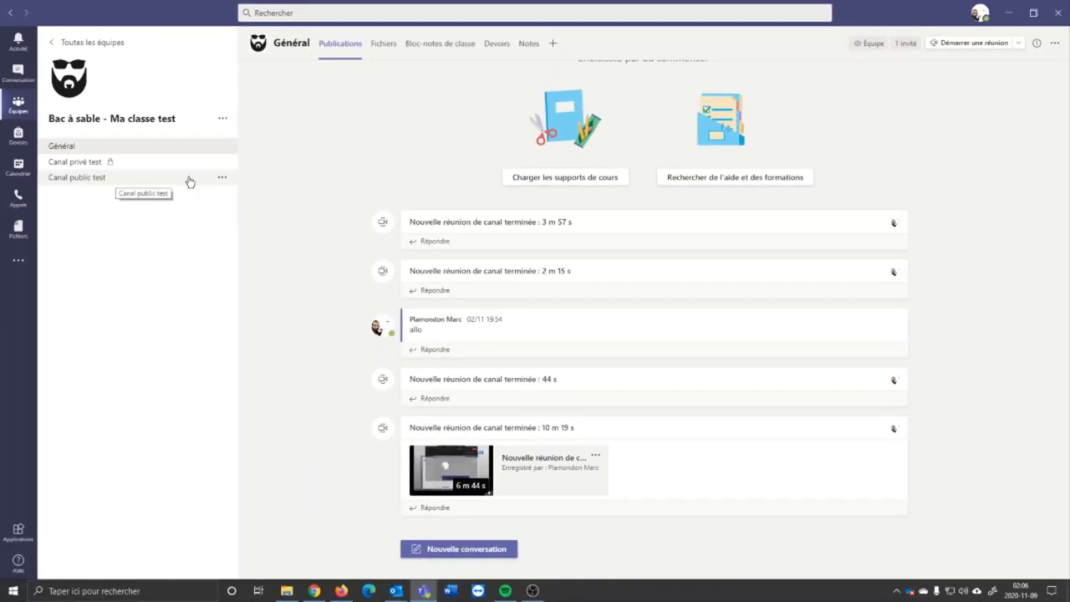
left_click(223, 180)
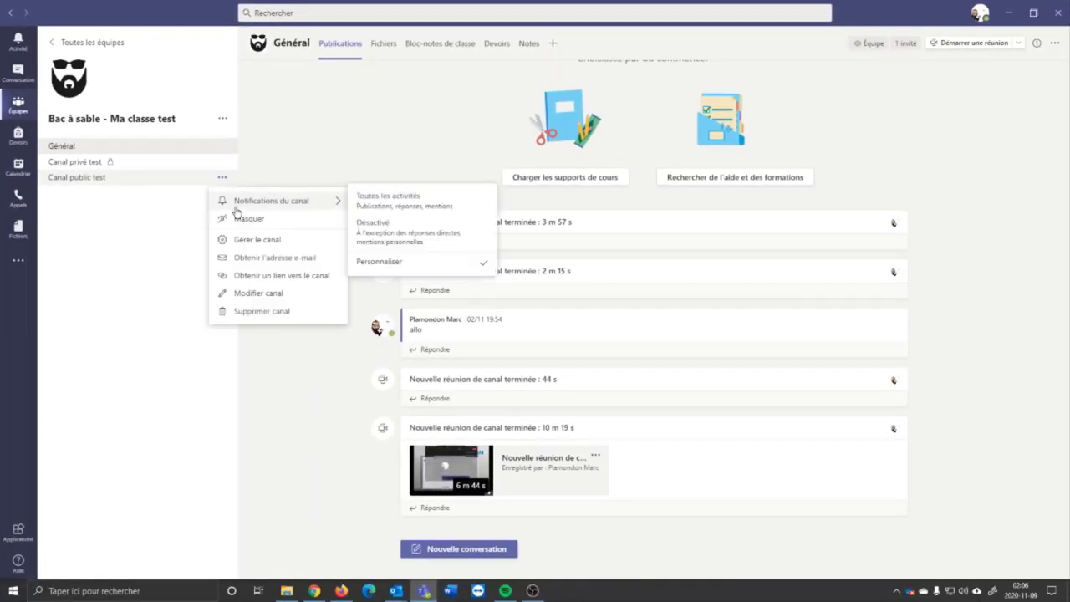
left_click(263, 240)
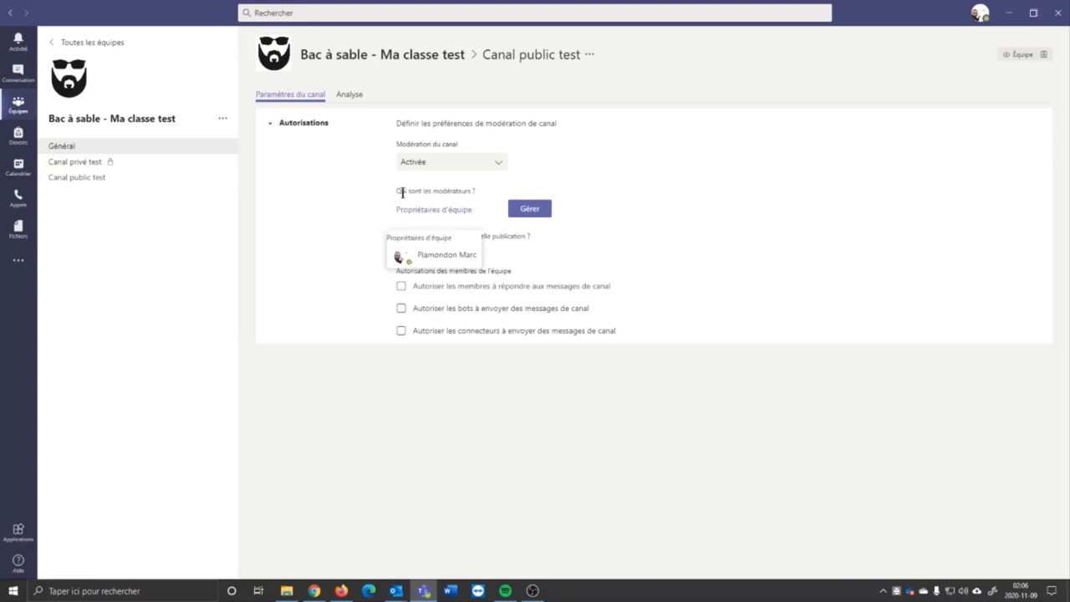
left_click(499, 164)
left_click(425, 185)
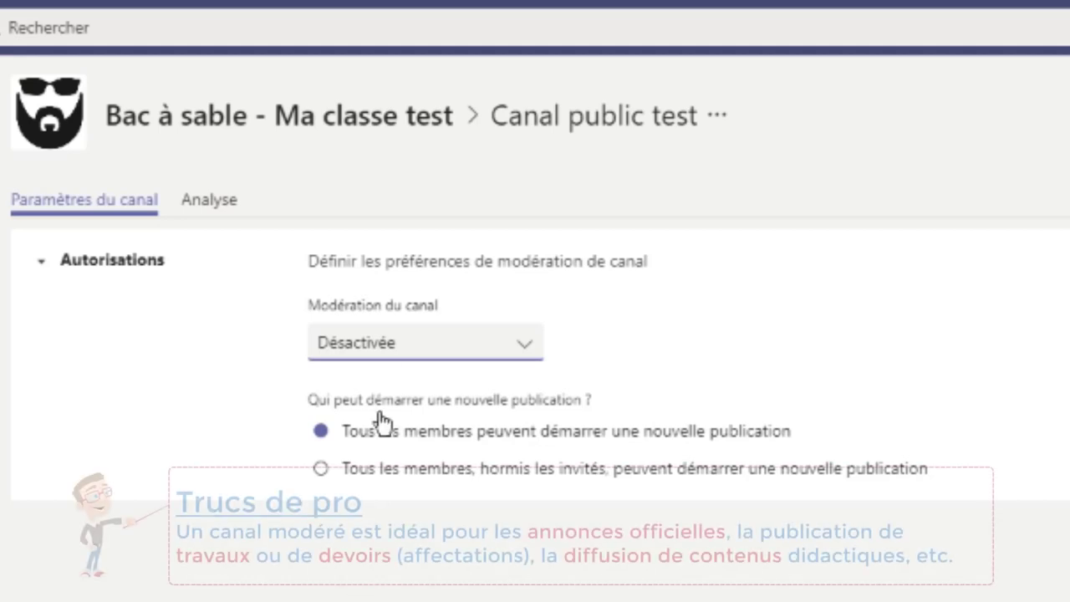
left_click(468, 355)
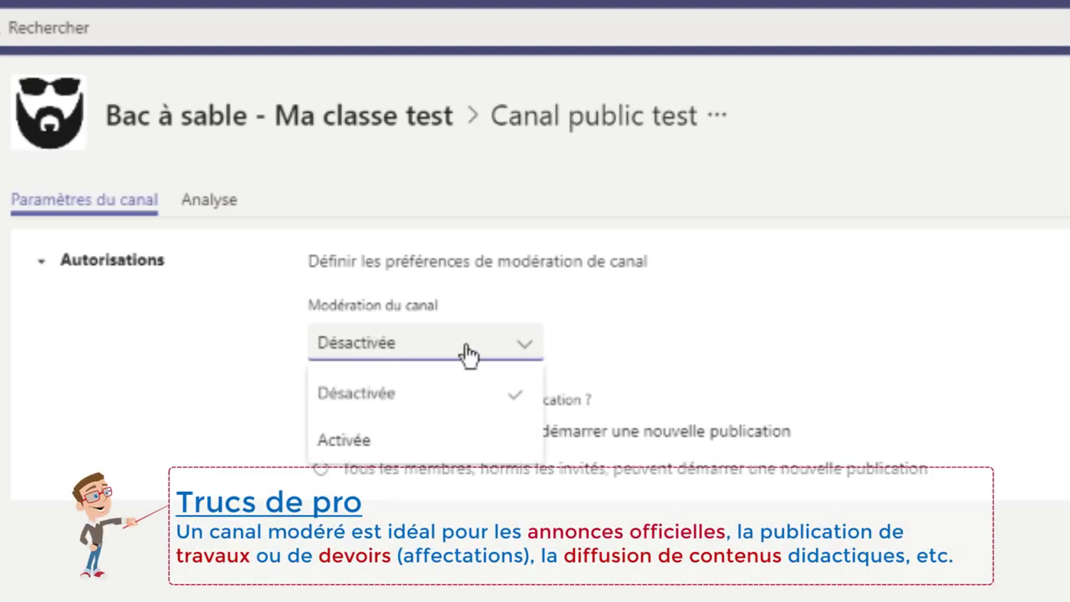
left_click(380, 438)
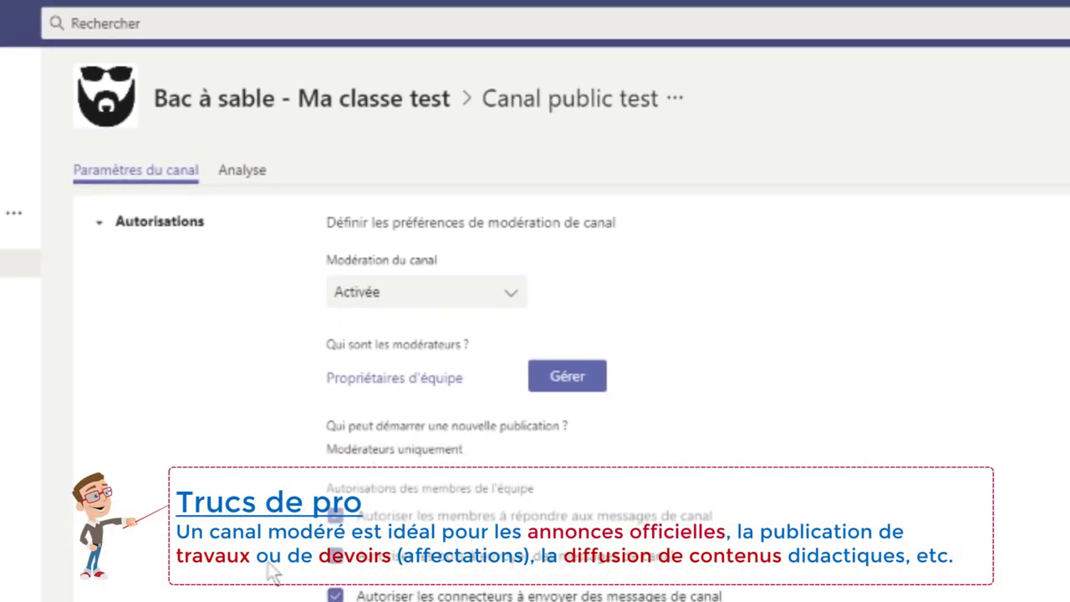
Review who moderates Canal public test and try to add a guest contact as a moderator.
mouse_move(382, 269)
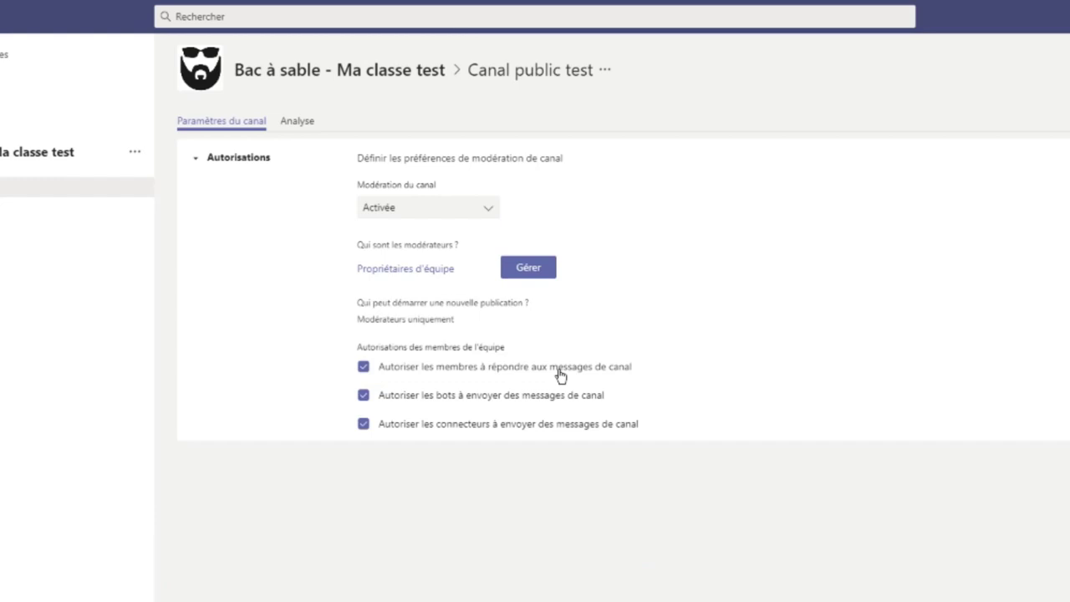
left_click(526, 272)
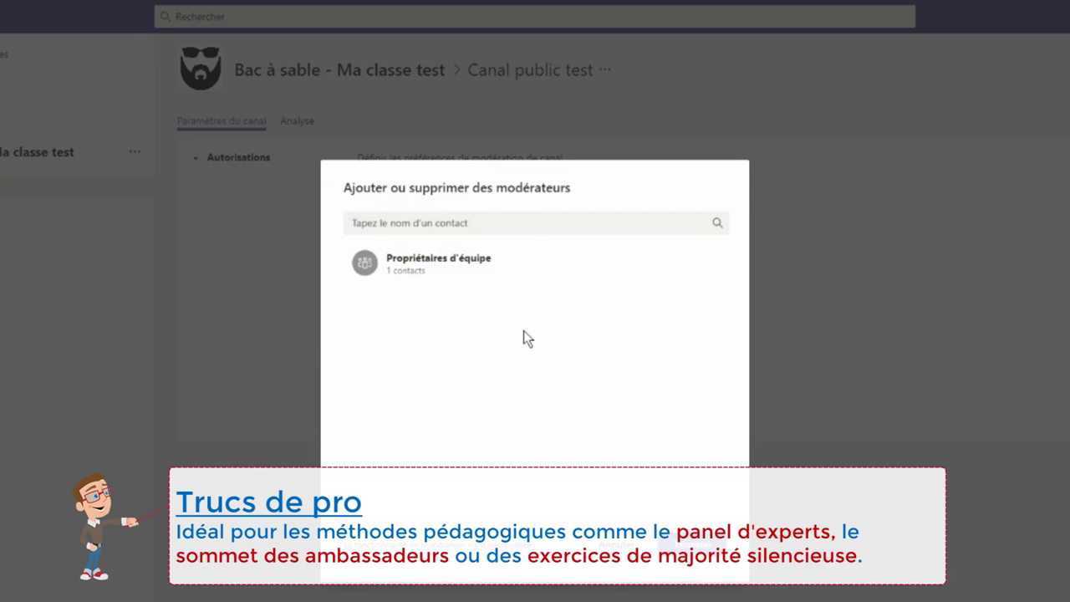
left_click(448, 226)
type("plamondon")
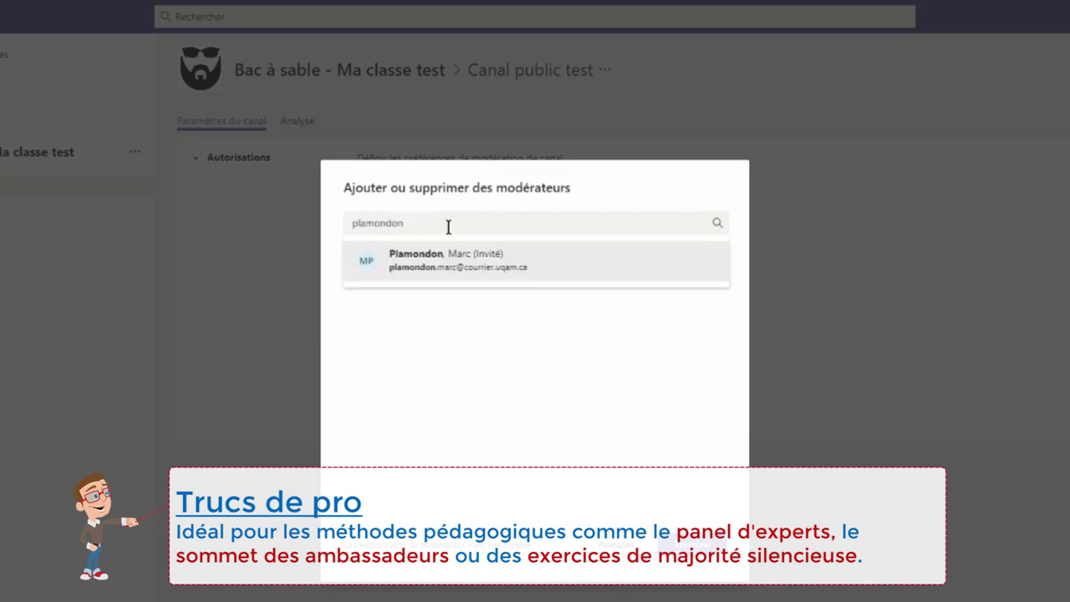
left_click(498, 274)
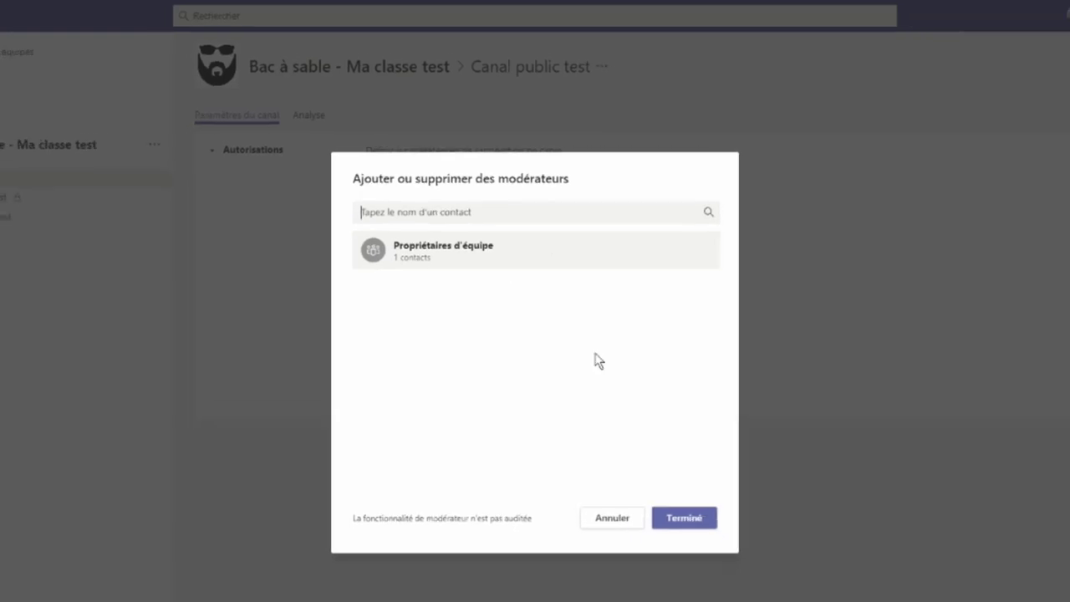
left_click(692, 545)
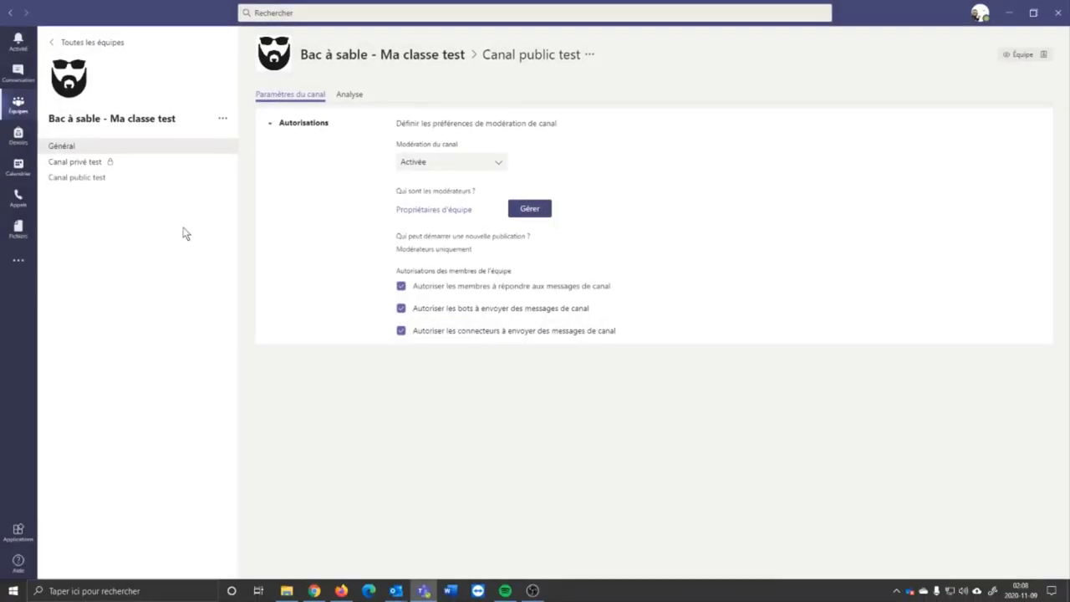
Open the management page of Canal privé test and search for a contact to add as a member.
left_click(221, 167)
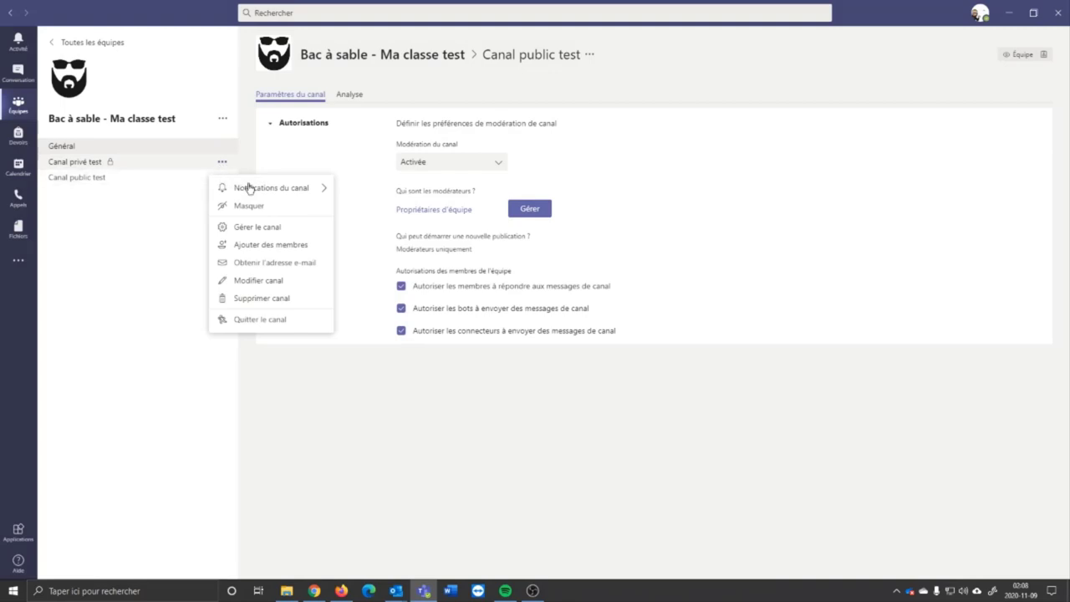
left_click(247, 228)
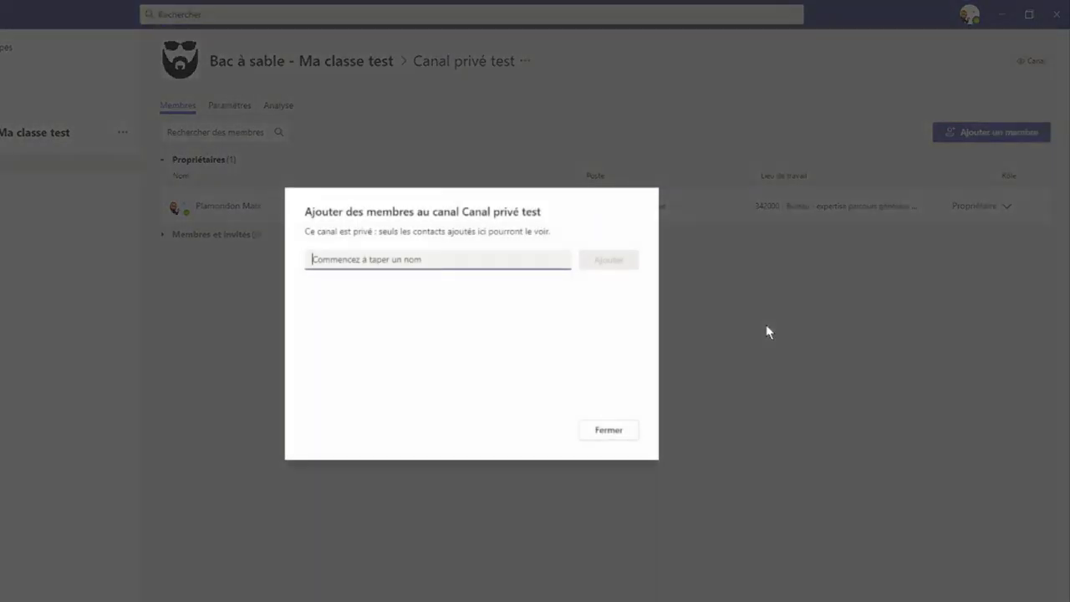
type("ross.s")
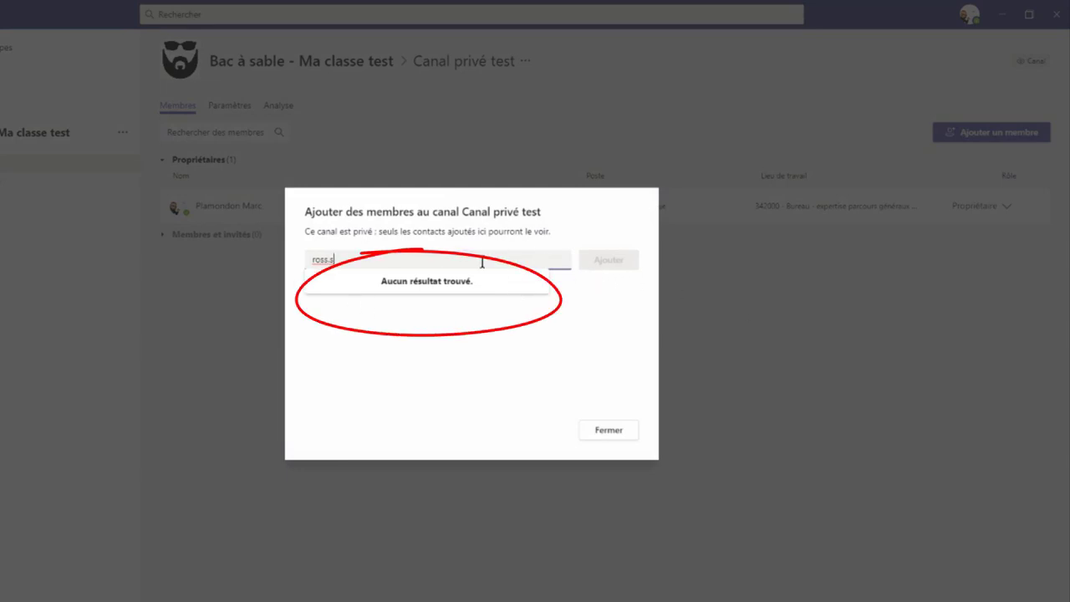
Replace the search with the guest contact's name and add that guest to Canal privé test.
left_click_drag(363, 261, 292, 256)
key("BackSpace")
type("plamondon")
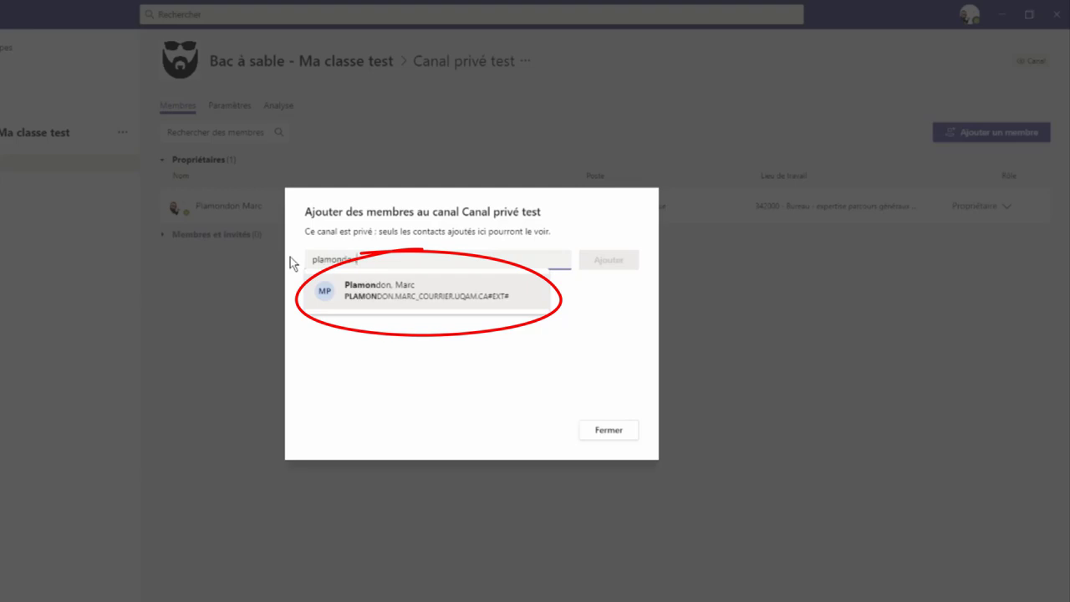
left_click(444, 303)
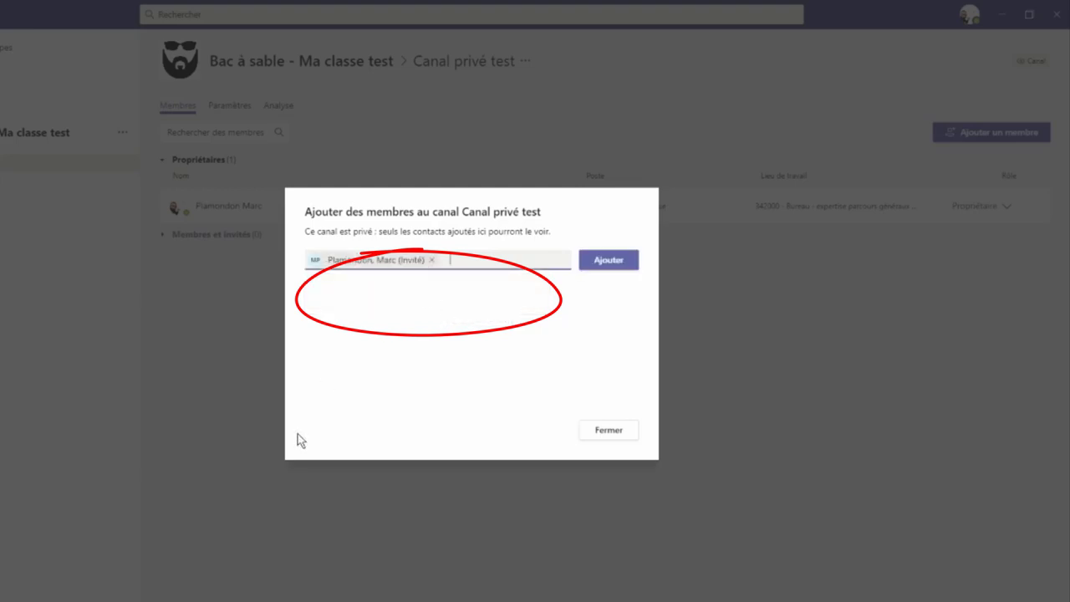
left_click(617, 264)
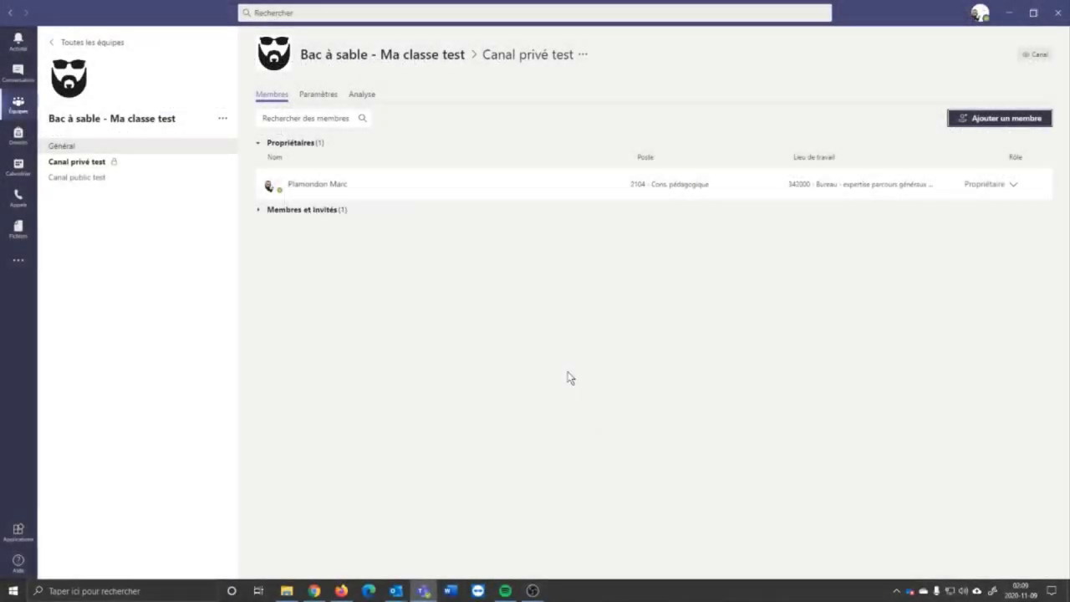
In the member permissions of Canal privé test, disallow members from deleting and from modifying their messages.
left_click(307, 94)
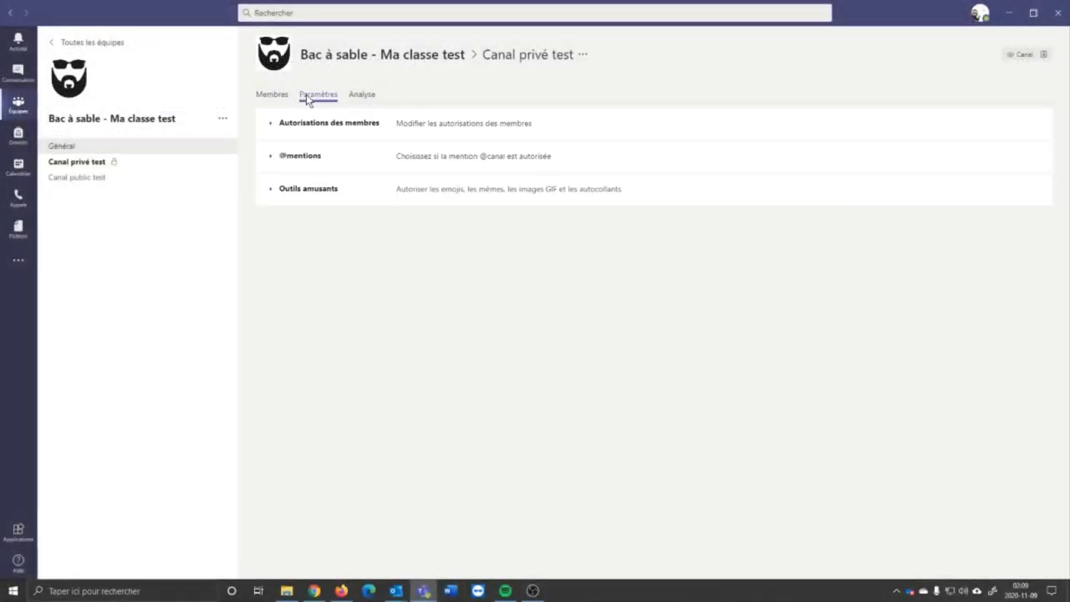
left_click(346, 125)
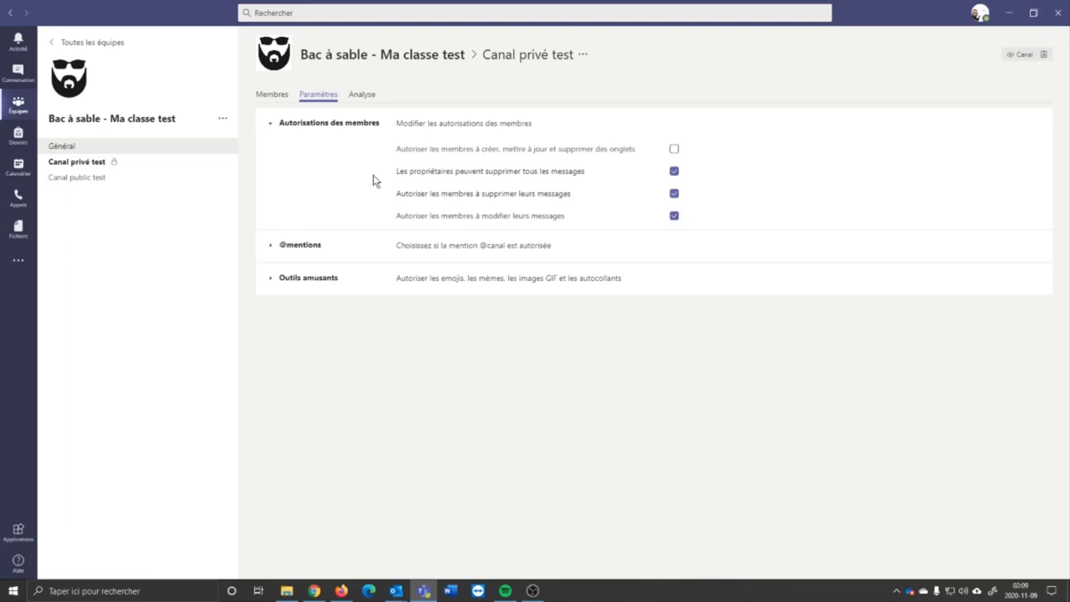
mouse_move(388, 186)
left_mouse_down()
mouse_move(478, 227)
mouse_move(689, 242)
mouse_move(714, 169)
left_mouse_up()
left_click_drag(690, 213, 708, 198)
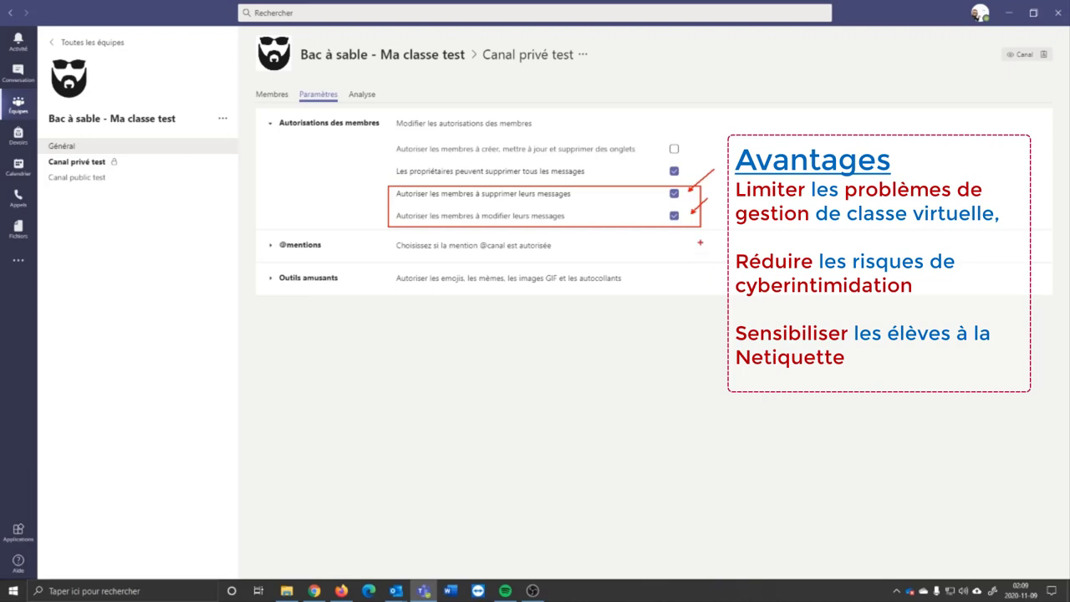
key("Escape")
left_click(674, 193)
left_click(674, 215)
left_click(309, 248)
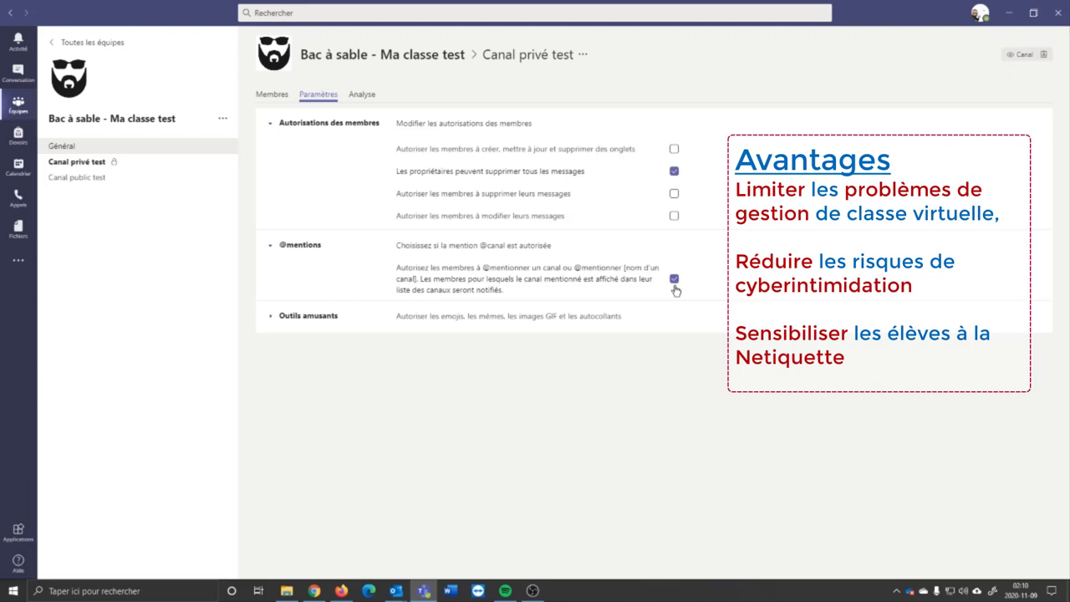
left_click(271, 246)
left_click(325, 279)
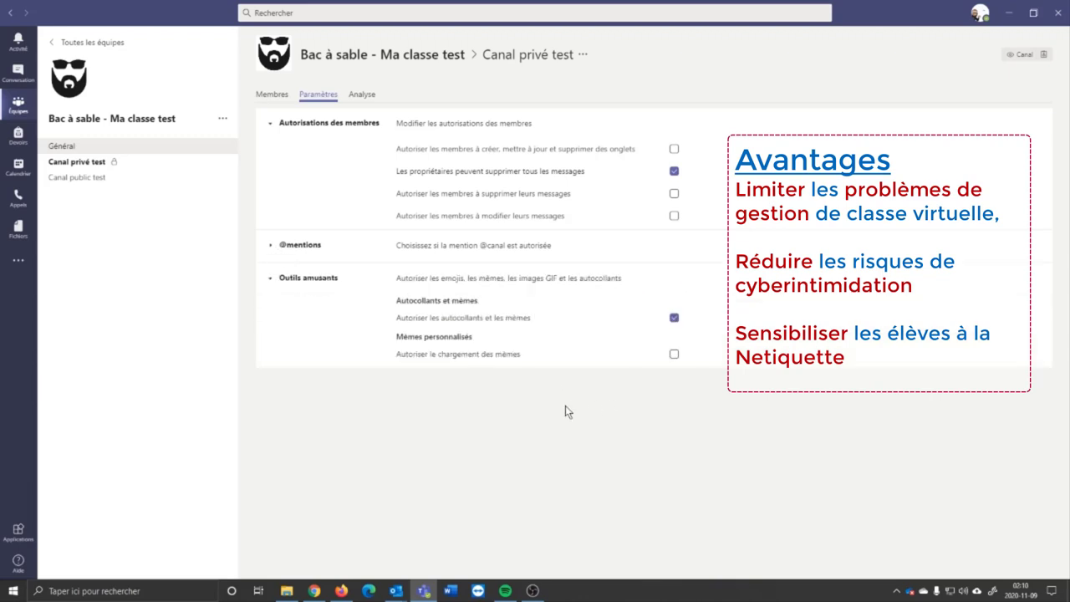
left_click(675, 356)
left_click_drag(390, 328, 704, 372)
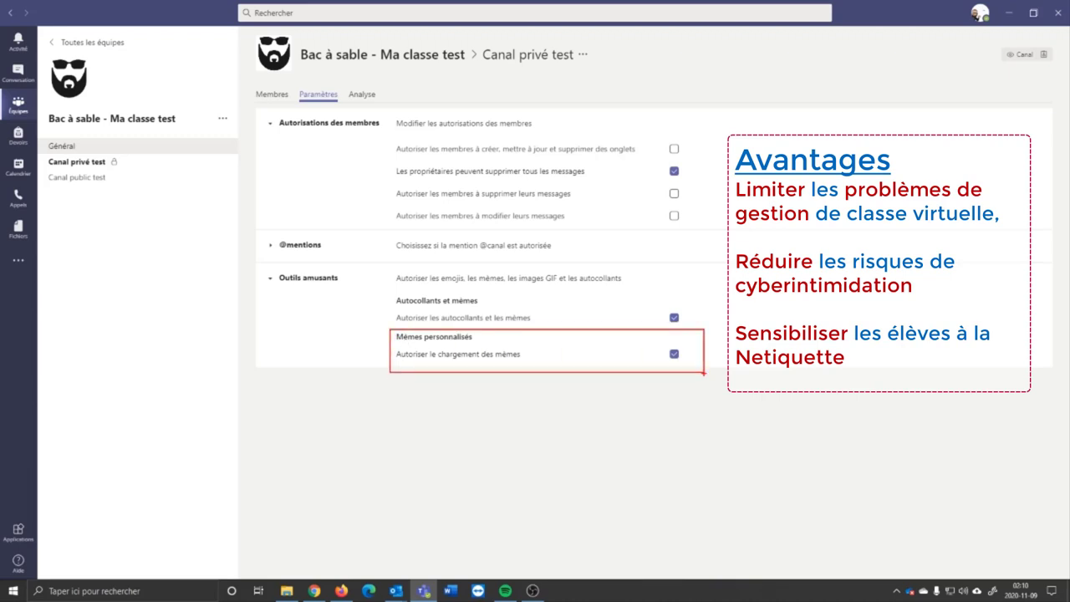
key("Escape")
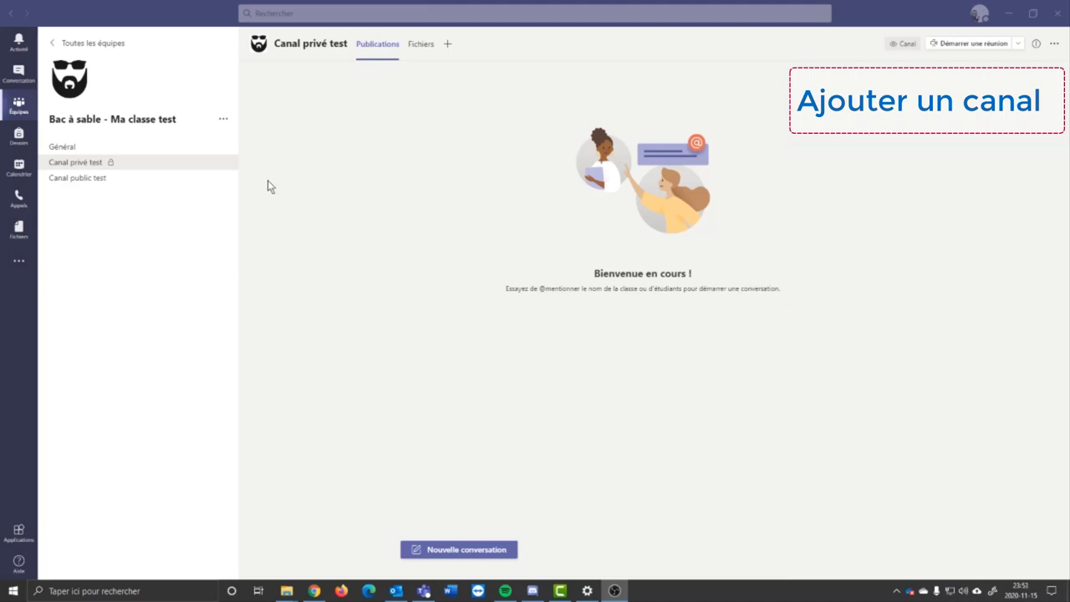
Start a new channel in the Bac à sable - Ma classe test team, named "Test de canal public", shown automatically in all members' channel lists.
left_click(224, 120)
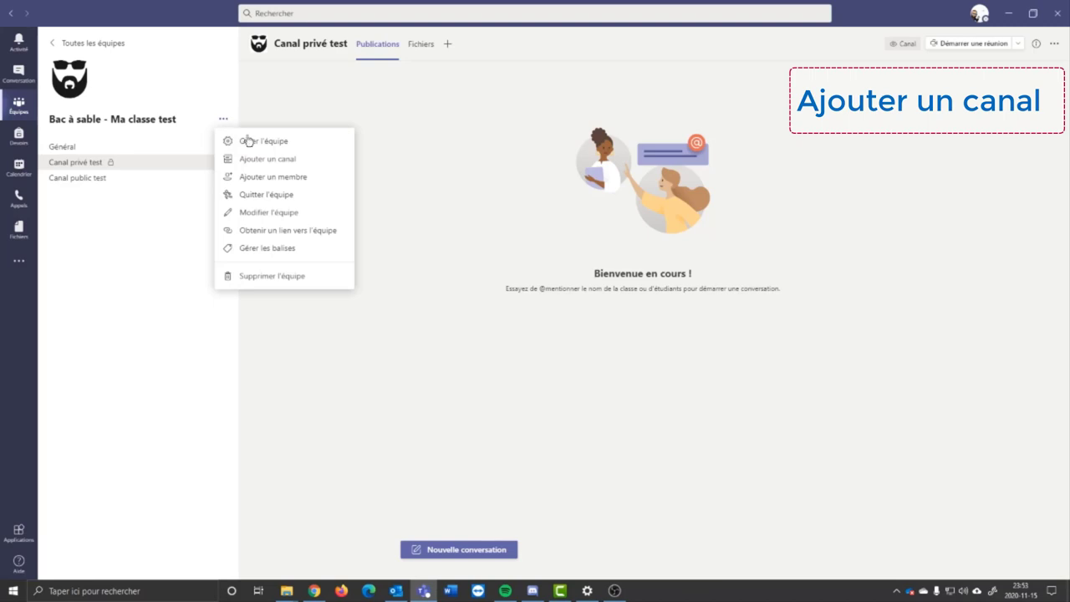
left_click(277, 161)
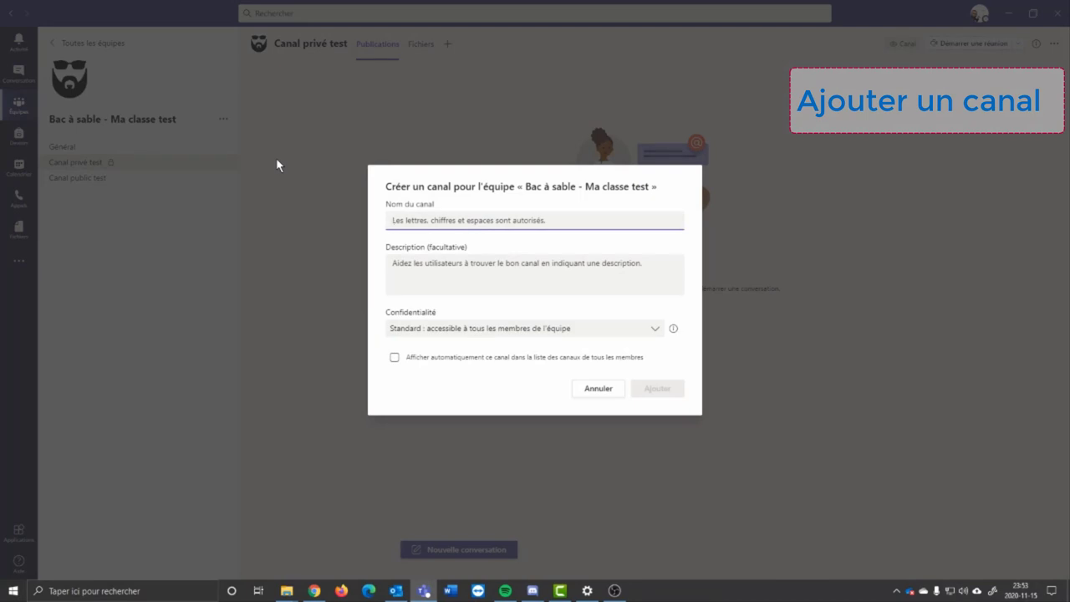
type("Test de canal public")
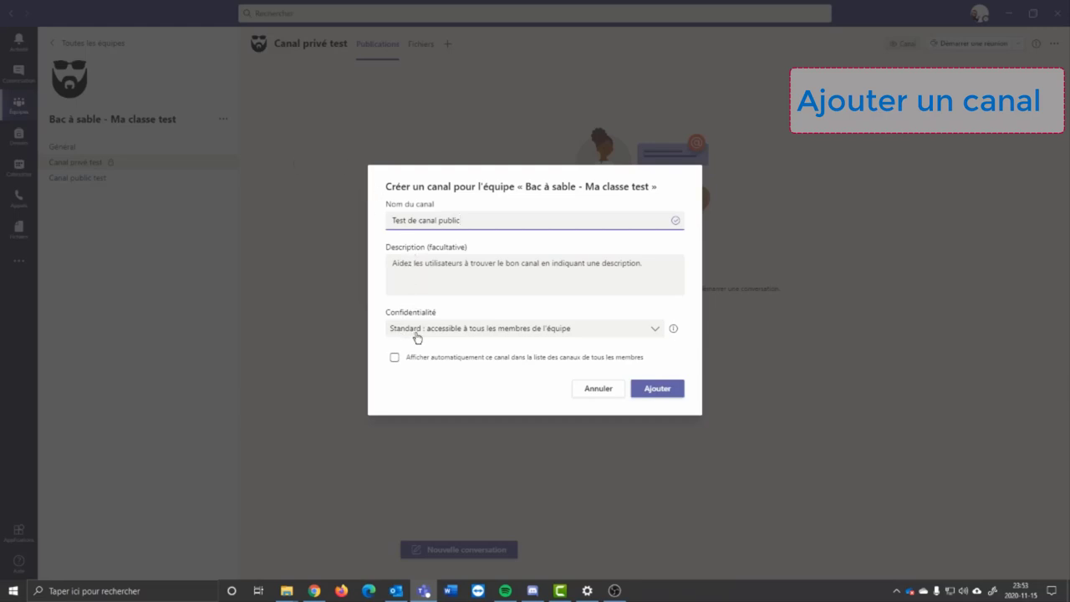
left_click(395, 357)
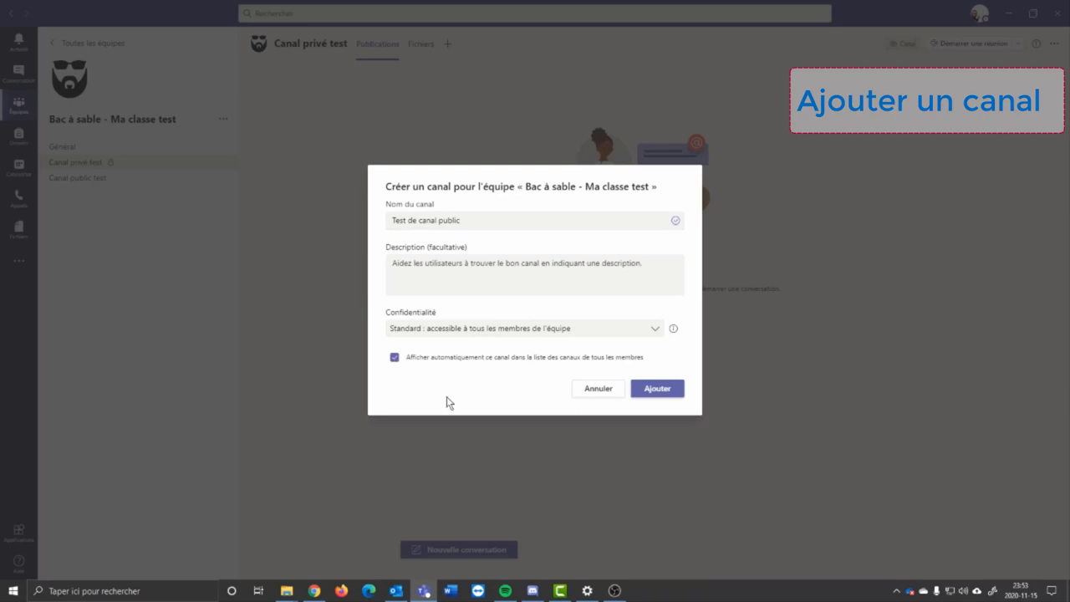
Set the new channel's confidentiality to Privé and create it, skipping the addition of members.
left_click(433, 332)
left_click(409, 387)
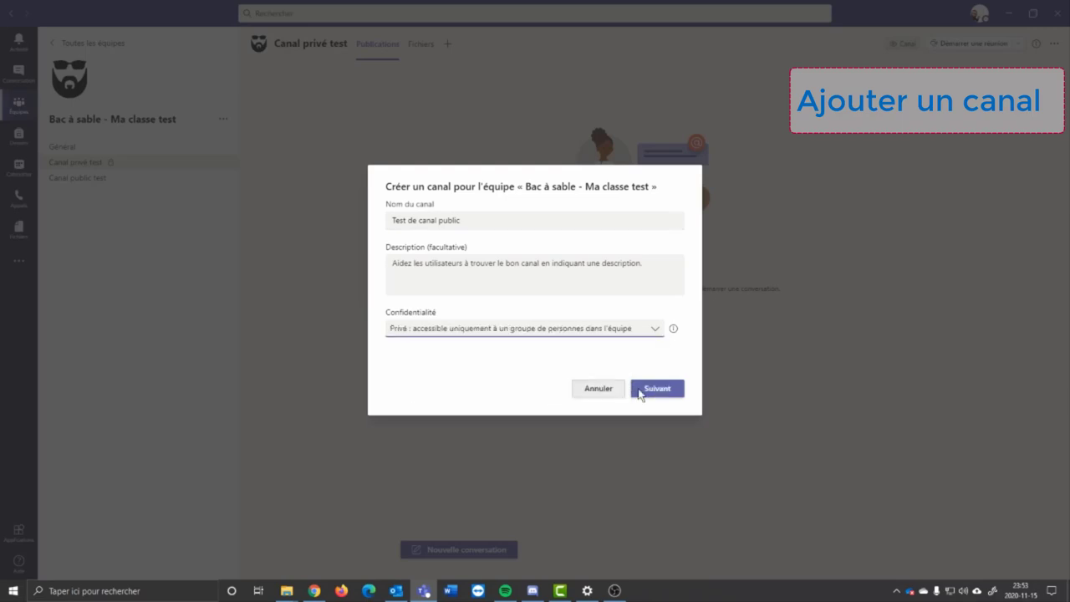
left_click(660, 388)
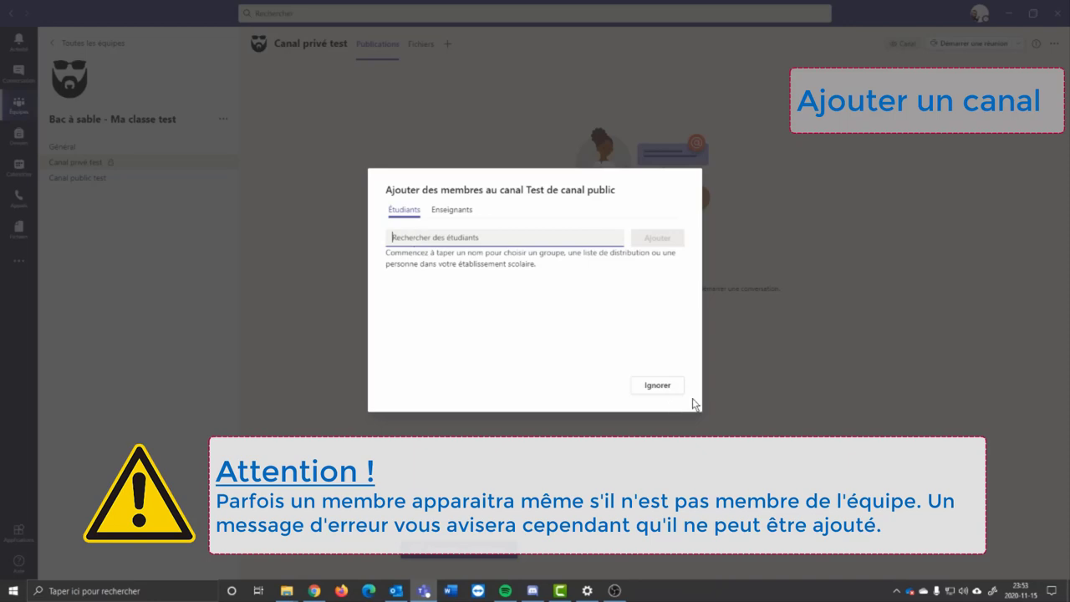
left_click(666, 387)
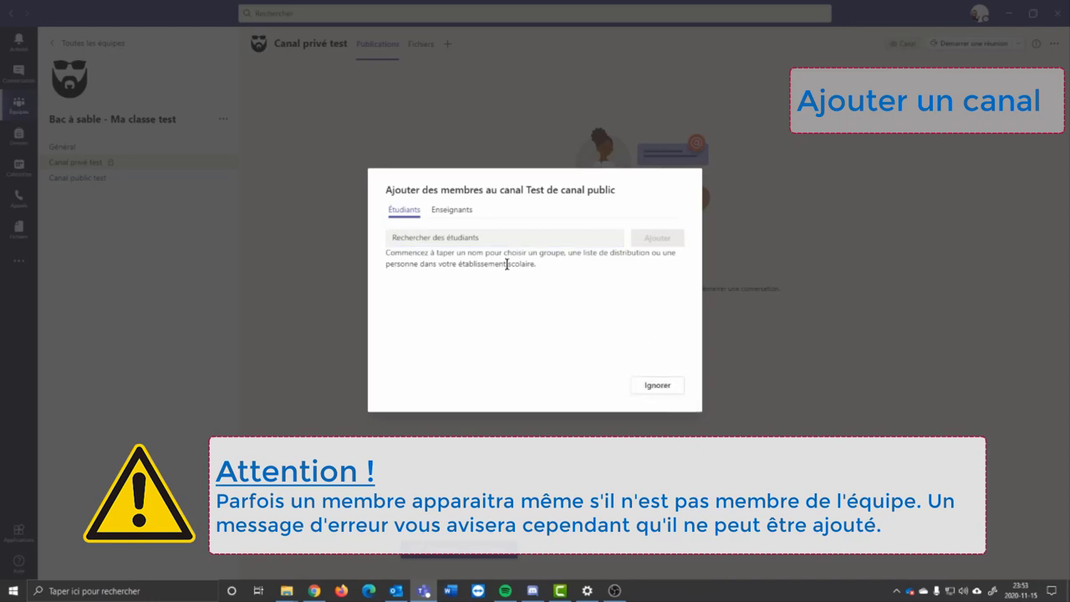
left_click(659, 385)
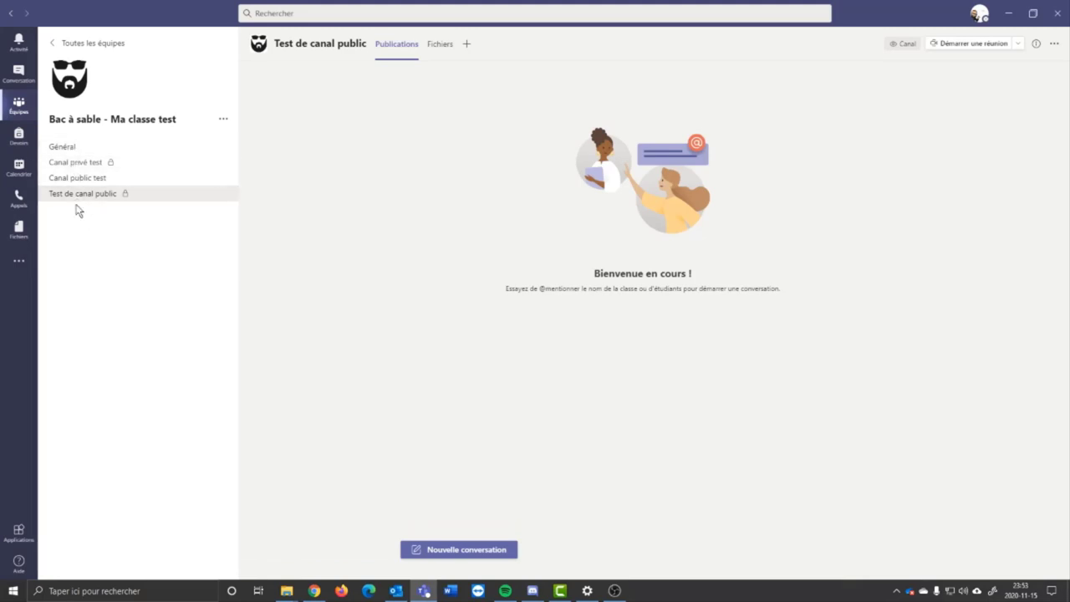
Rename the channel Test de canal public as "A - Test de canal public" and save the change.
left_click(223, 197)
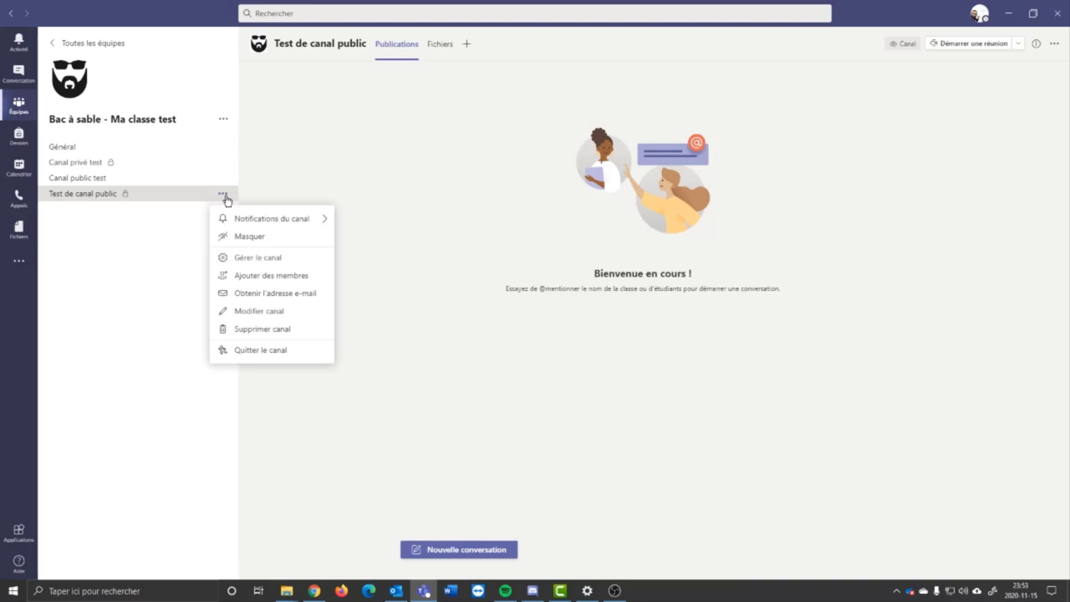
left_click(260, 313)
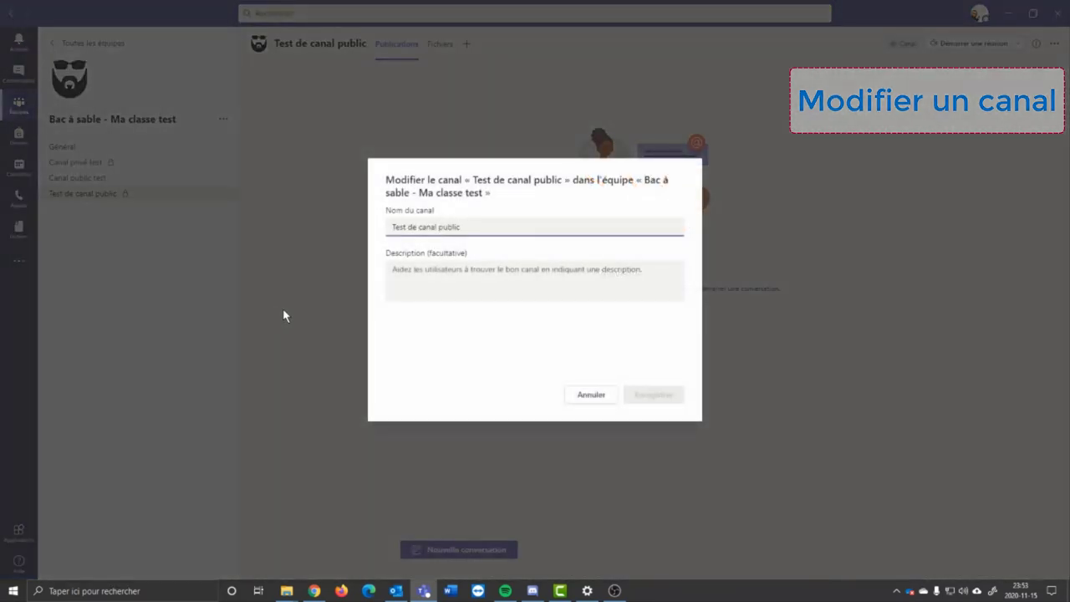
left_click(393, 227)
type("A -")
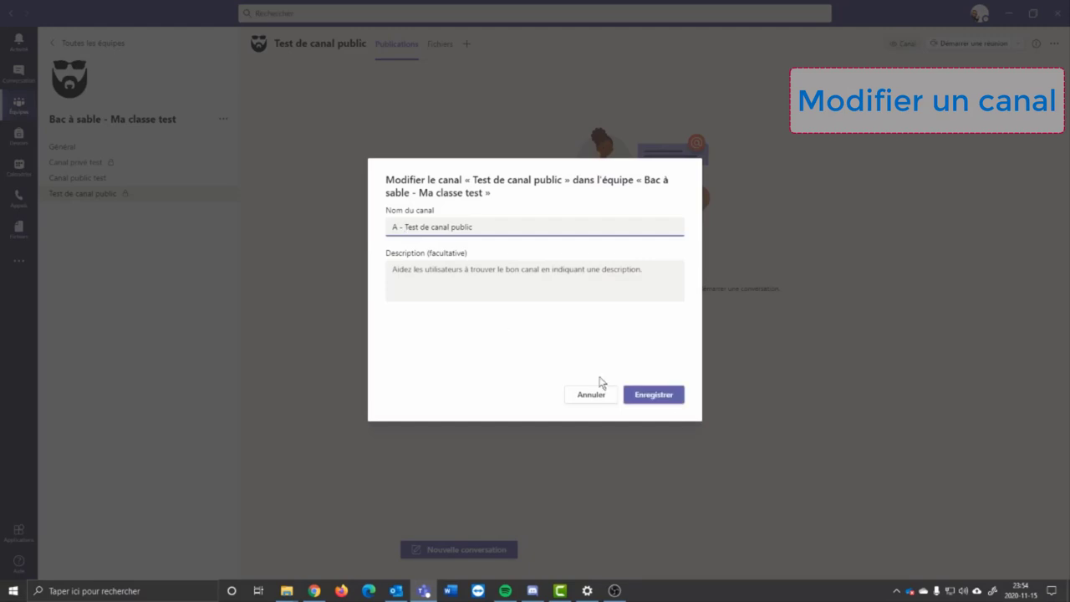
left_click(668, 399)
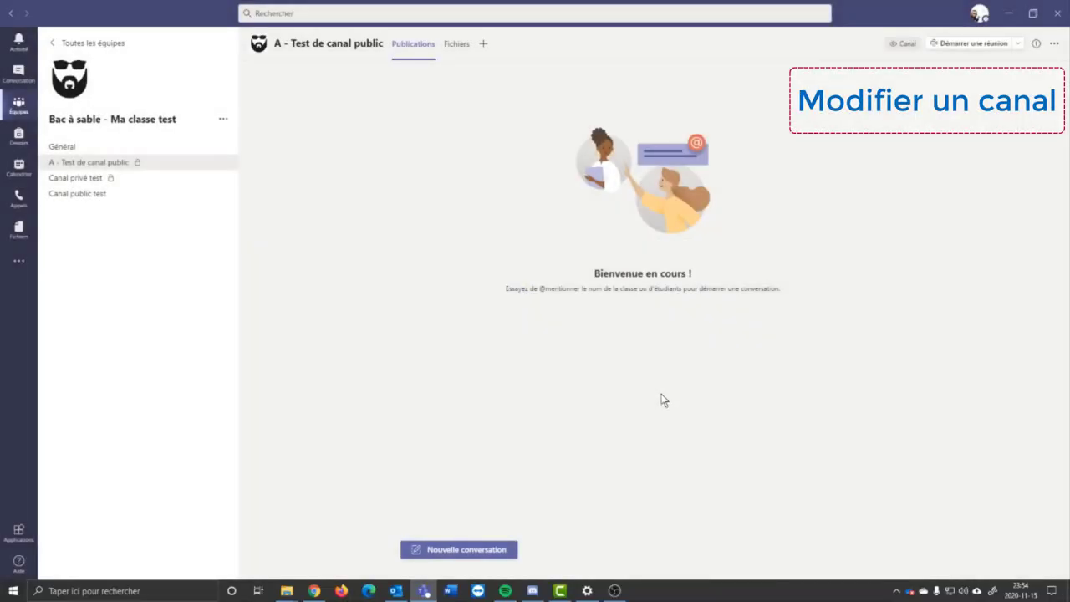
left_click_drag(45, 140, 83, 154)
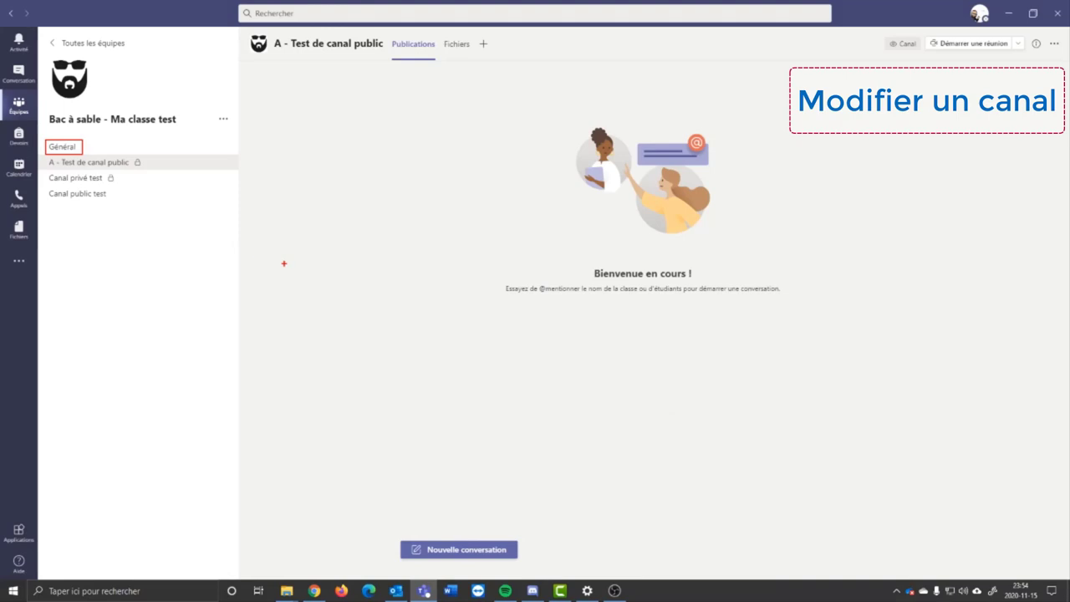
left_click(222, 164)
left_click(258, 278)
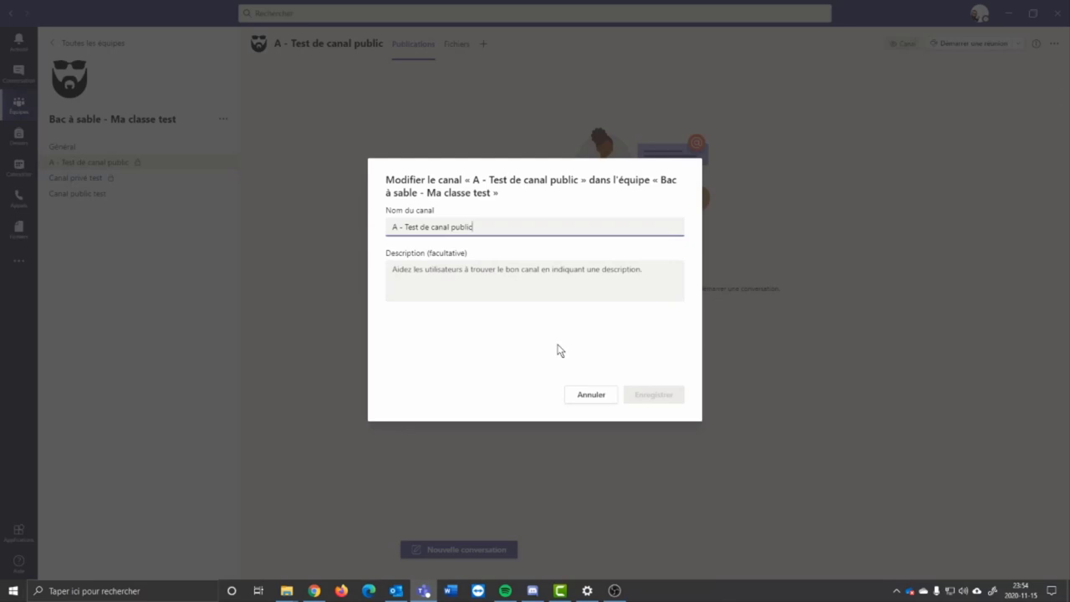
left_click(601, 398)
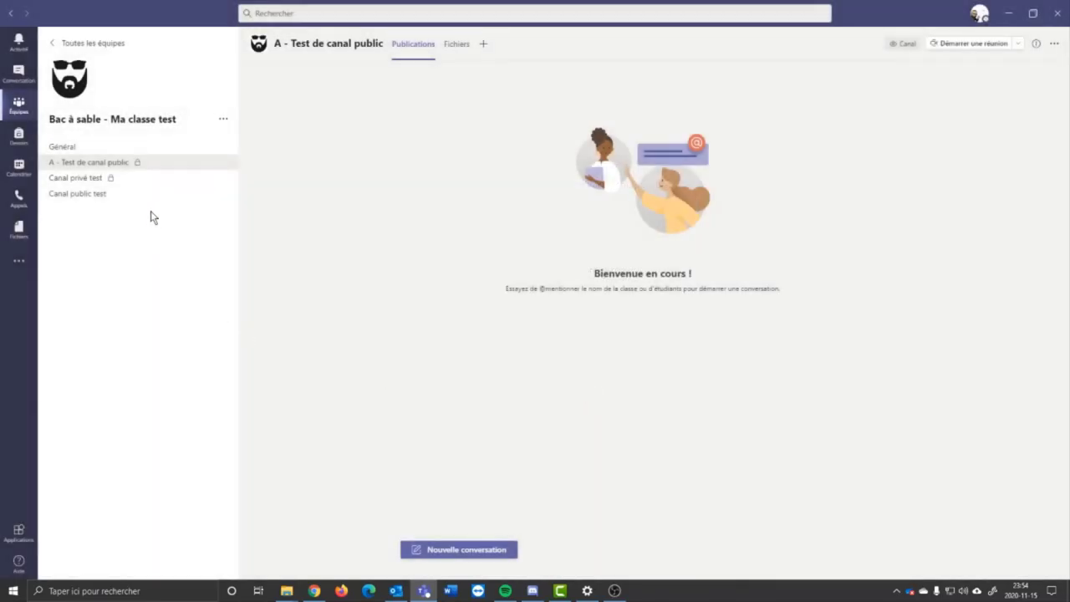
Delete the channel A - Test de canal public from the team.
left_click(223, 163)
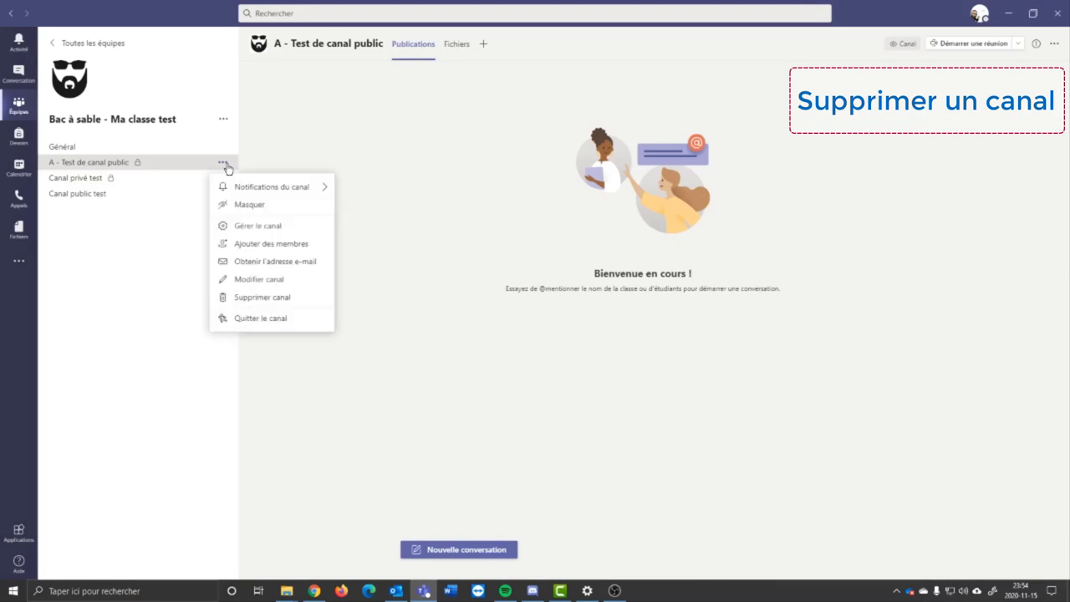
left_click(264, 303)
left_click(263, 303)
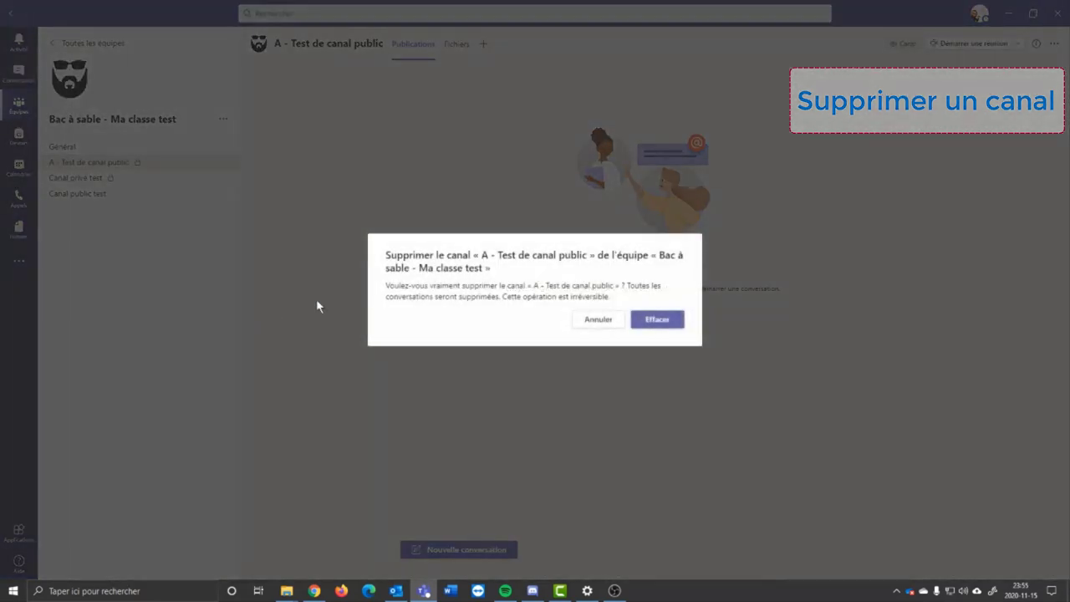
left_click(644, 319)
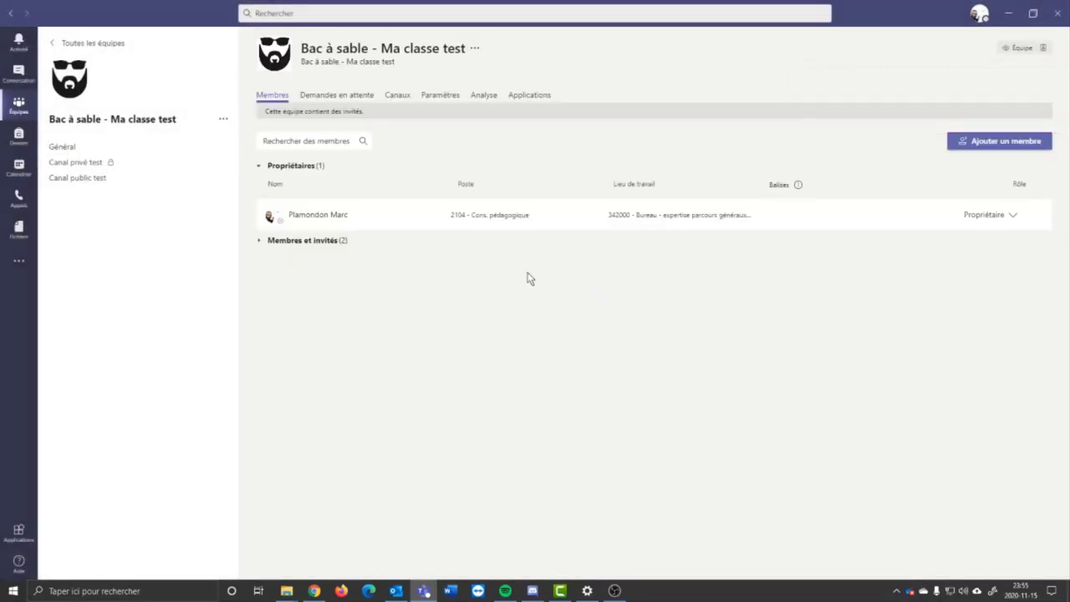
Open the channel management of the Bac à sable - Ma classe test team and list its deleted channels.
left_click(98, 170)
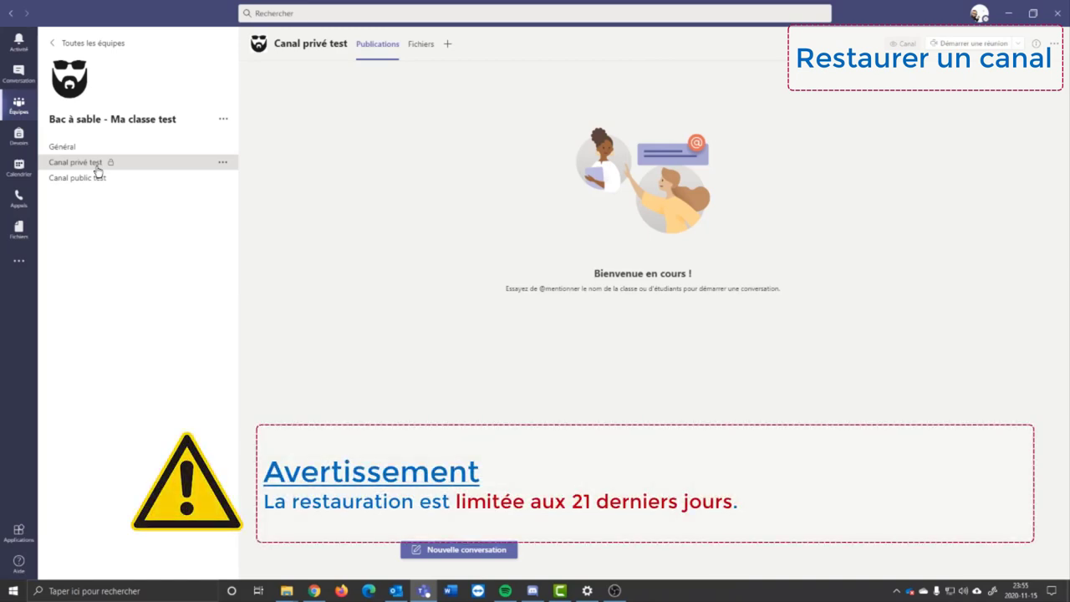
left_click(223, 119)
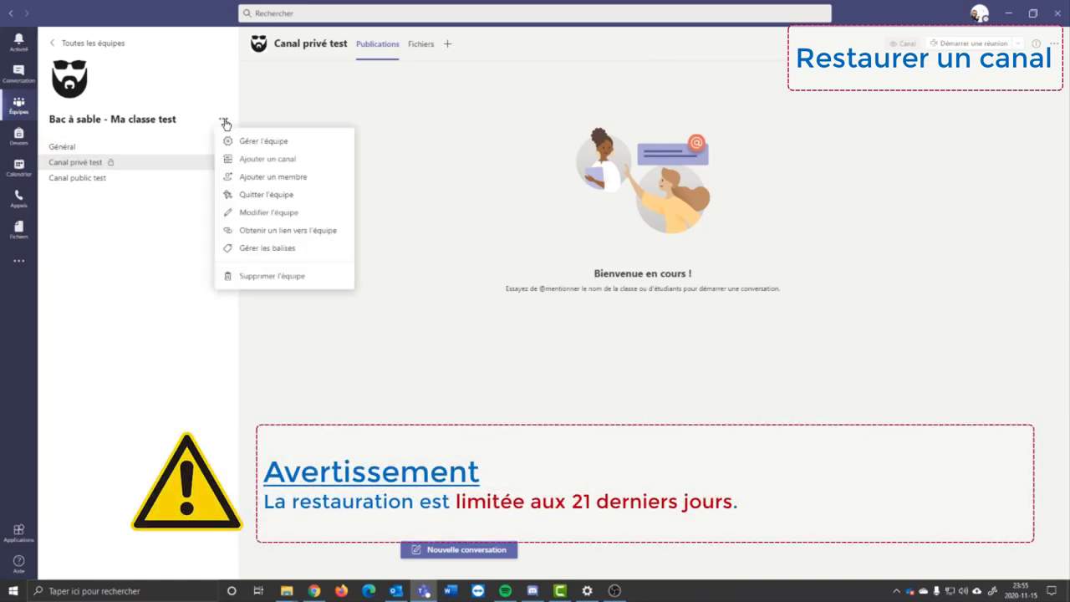
left_click(263, 145)
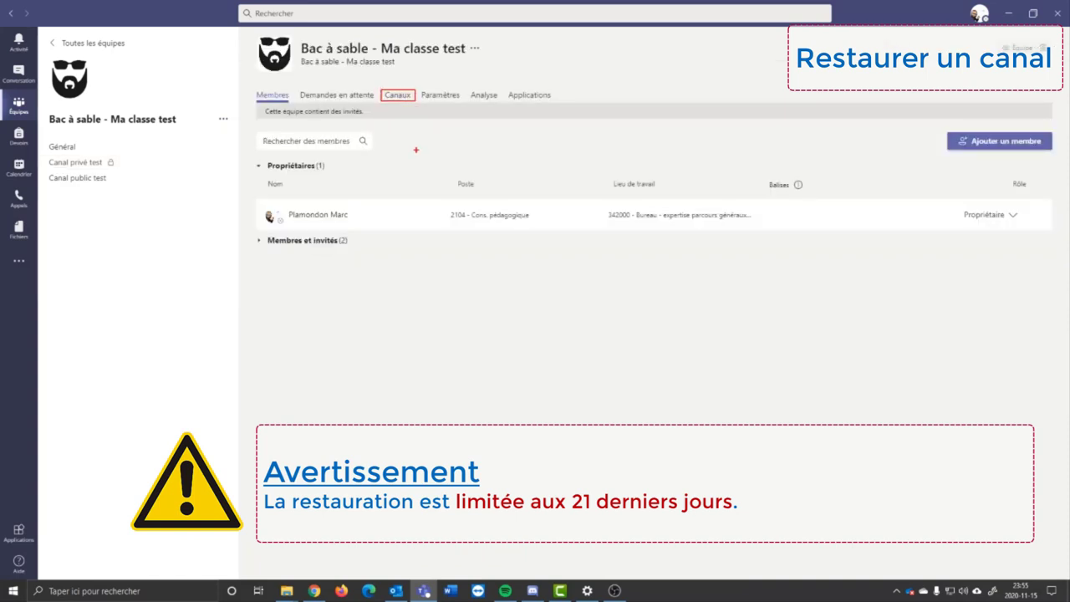
left_click(401, 100)
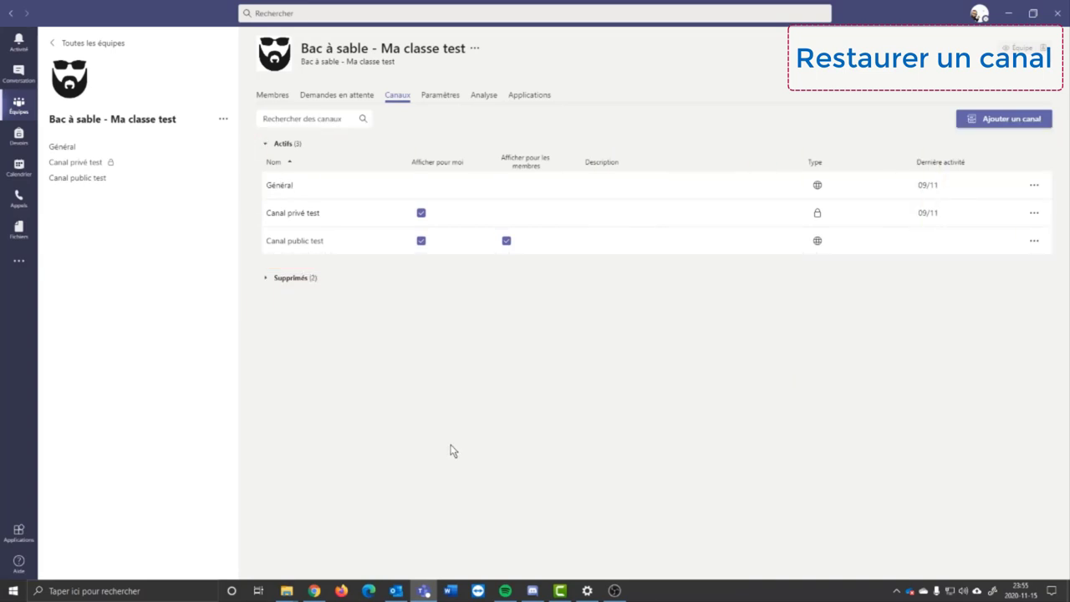
left_click(266, 278)
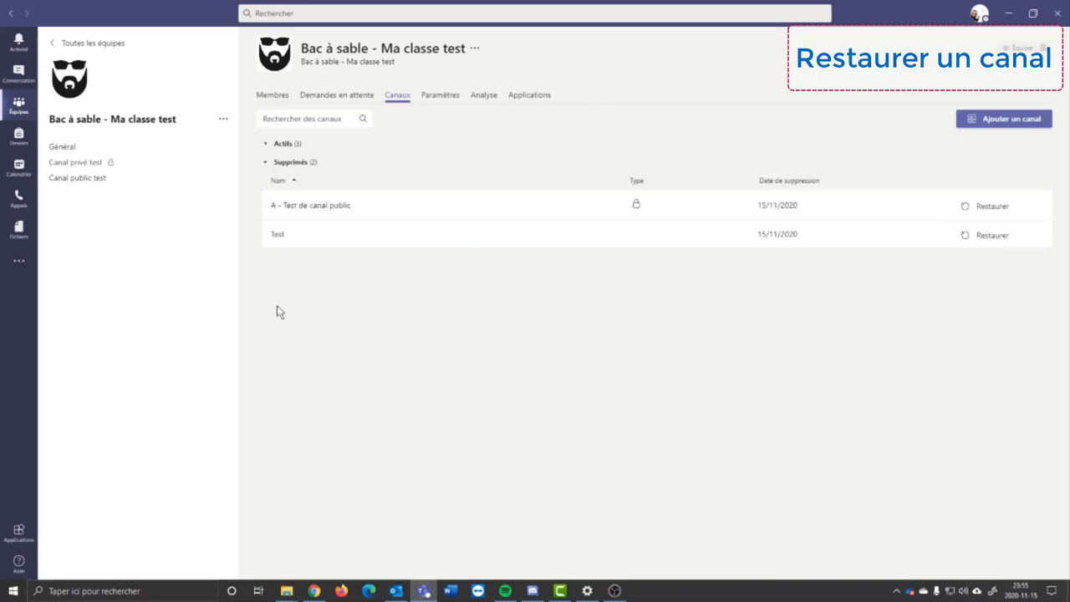
left_click(302, 385)
left_click_drag(260, 195, 361, 221)
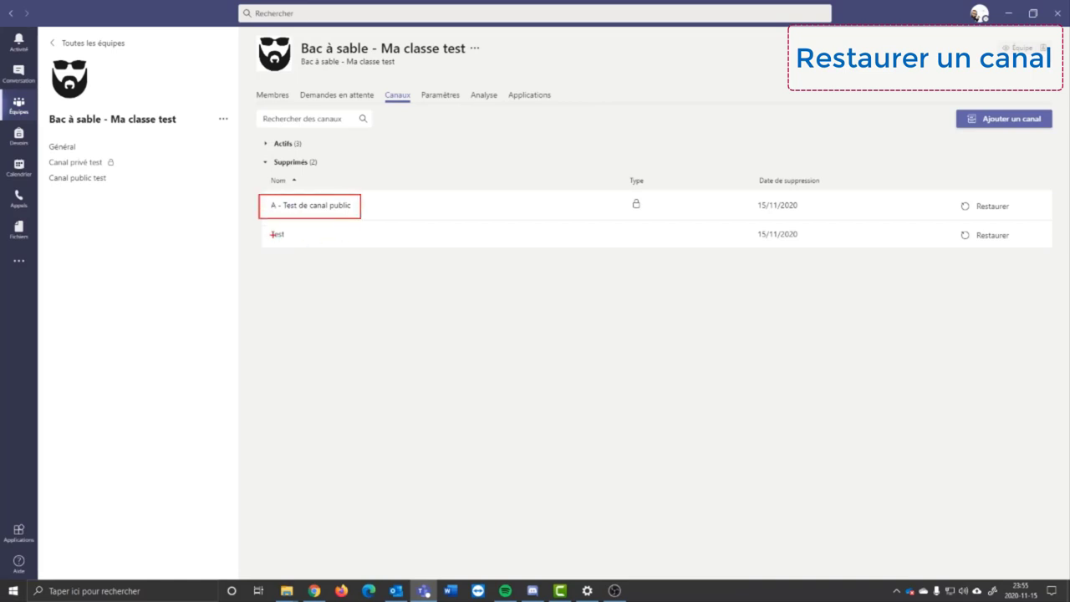
mouse_move(259, 222)
left_mouse_down()
mouse_move(298, 241)
mouse_move(359, 243)
left_mouse_up()
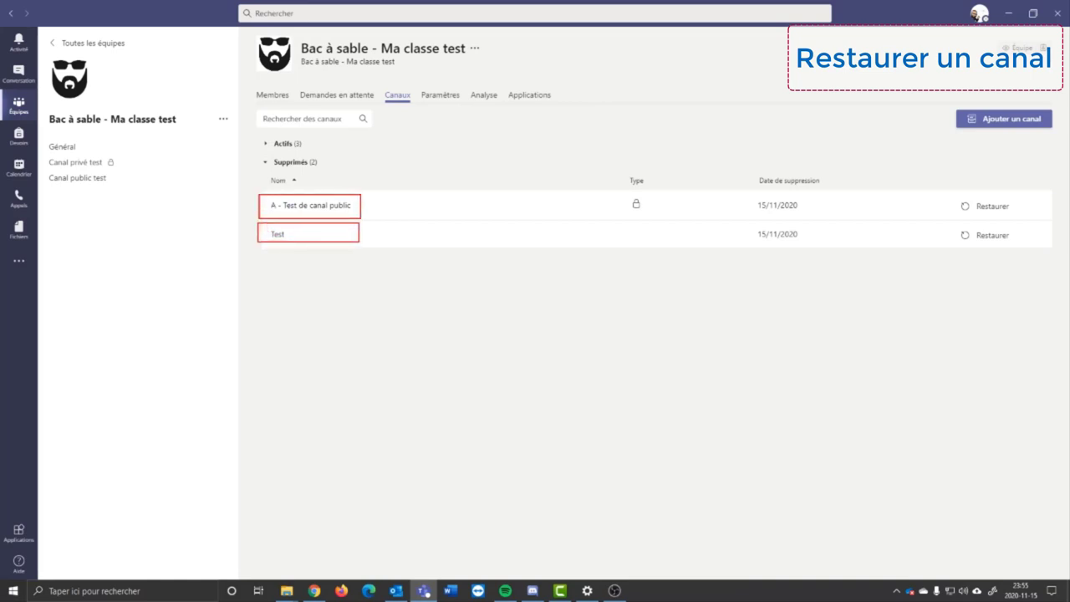
key("Escape")
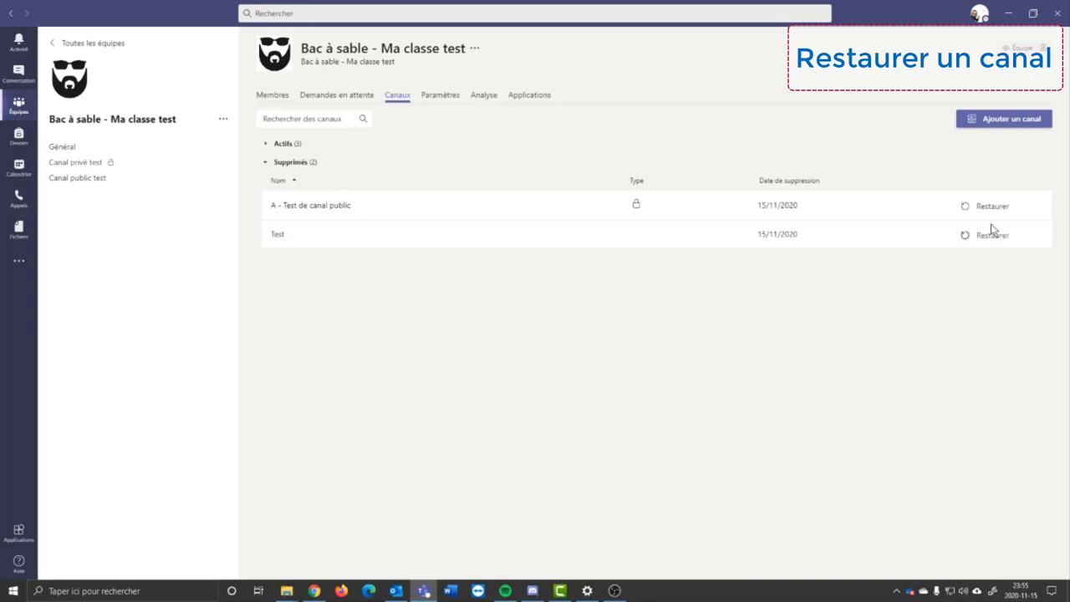
left_click_drag(944, 187, 1026, 254)
key("Escape")
Restore the deleted channel A - Test de canal public and collapse the list of deleted channels.
left_click(993, 208)
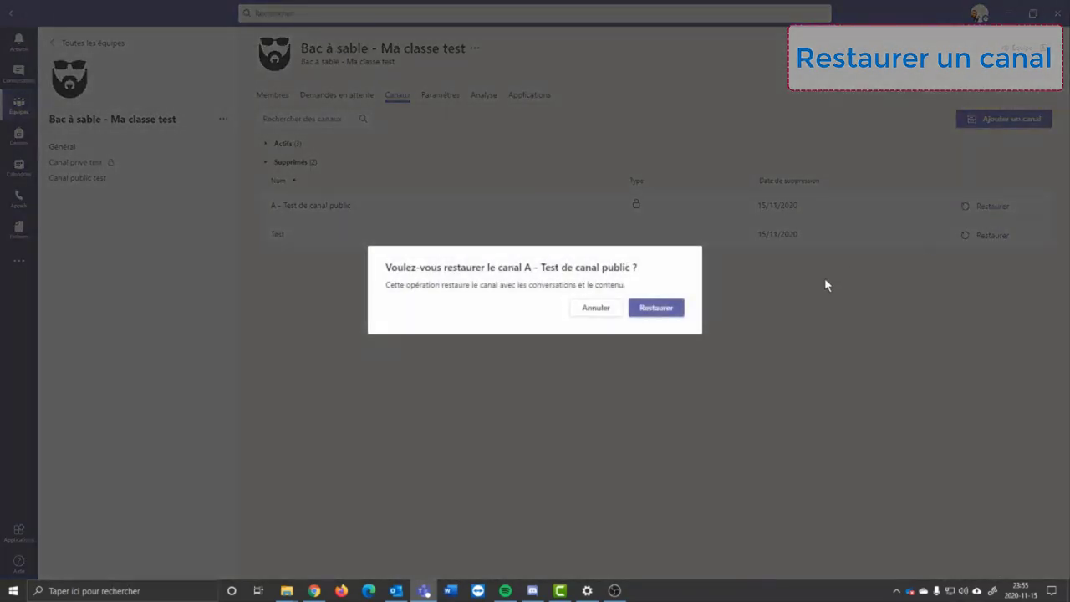
left_click(673, 311)
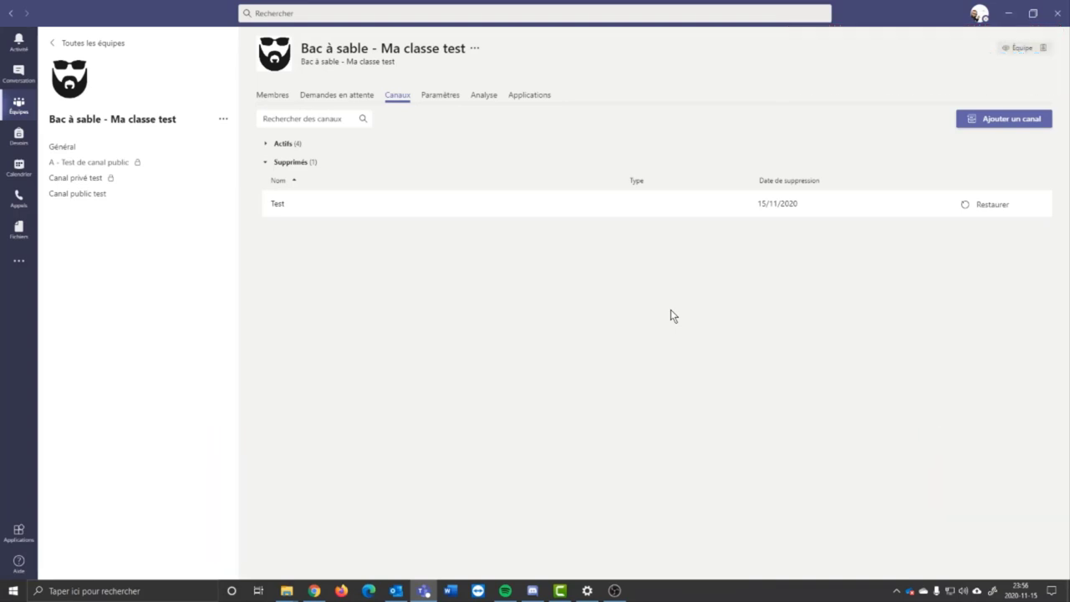
left_click(267, 162)
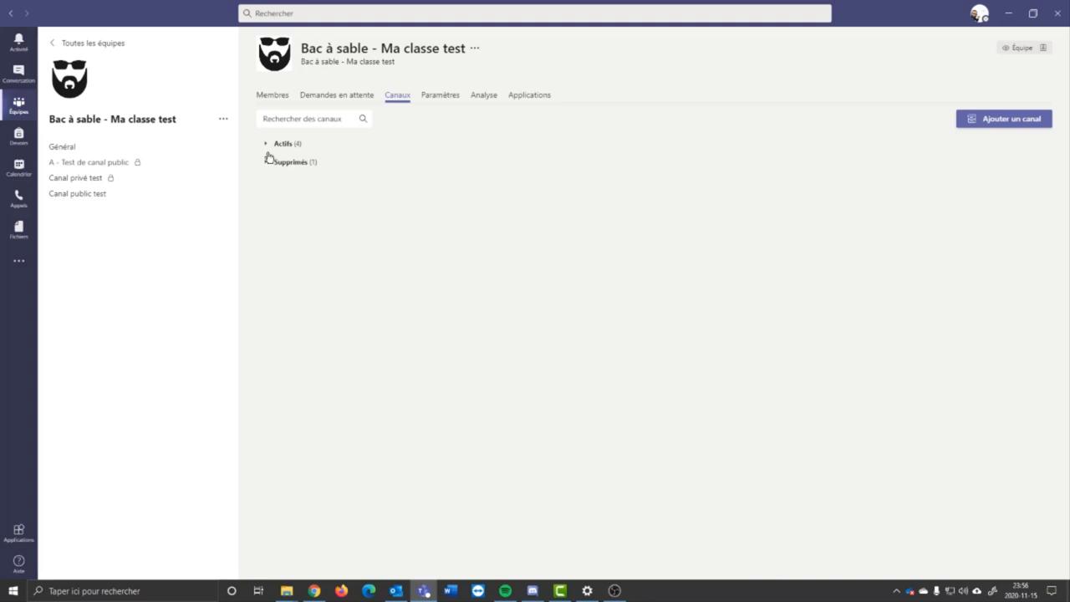
In the list of active channels, turn off Afficher pour les membres for Canal public test.
left_click(267, 143)
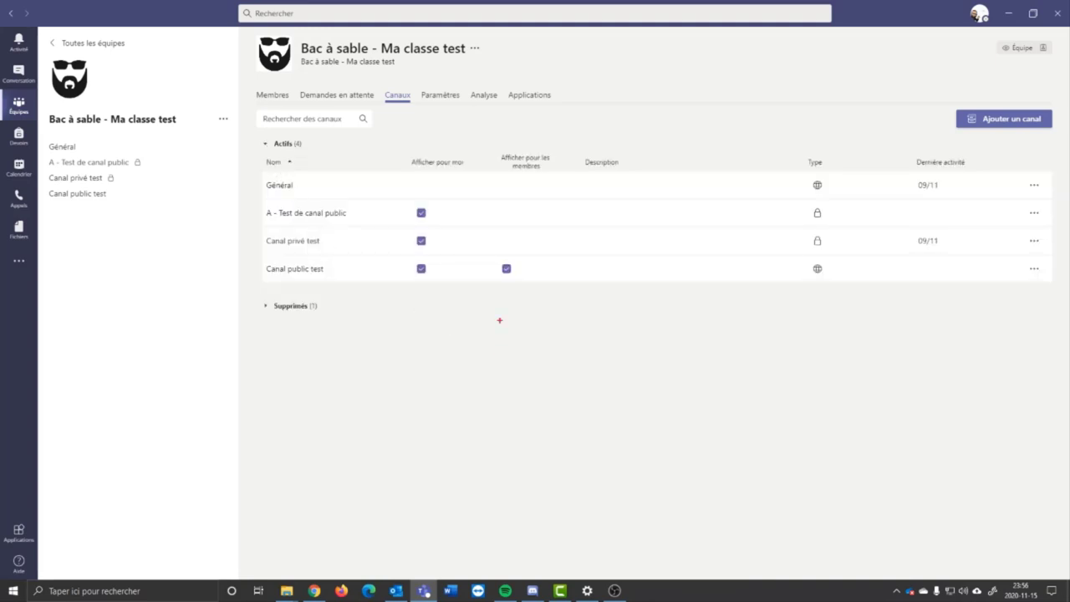
left_click_drag(474, 138, 555, 284)
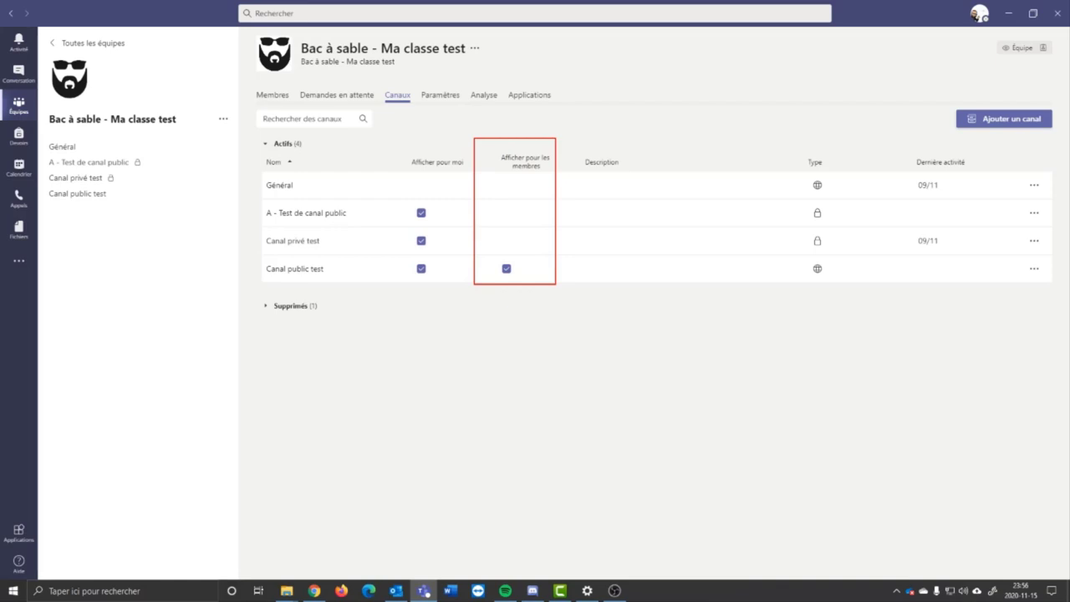
left_click_drag(808, 256, 826, 279)
key("Escape")
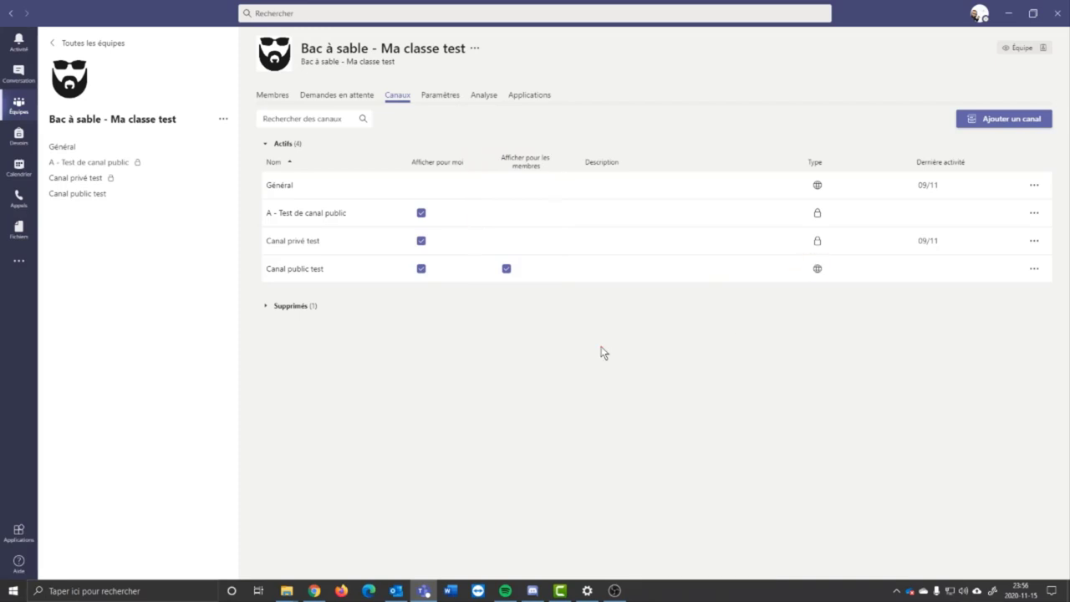
left_click(507, 269)
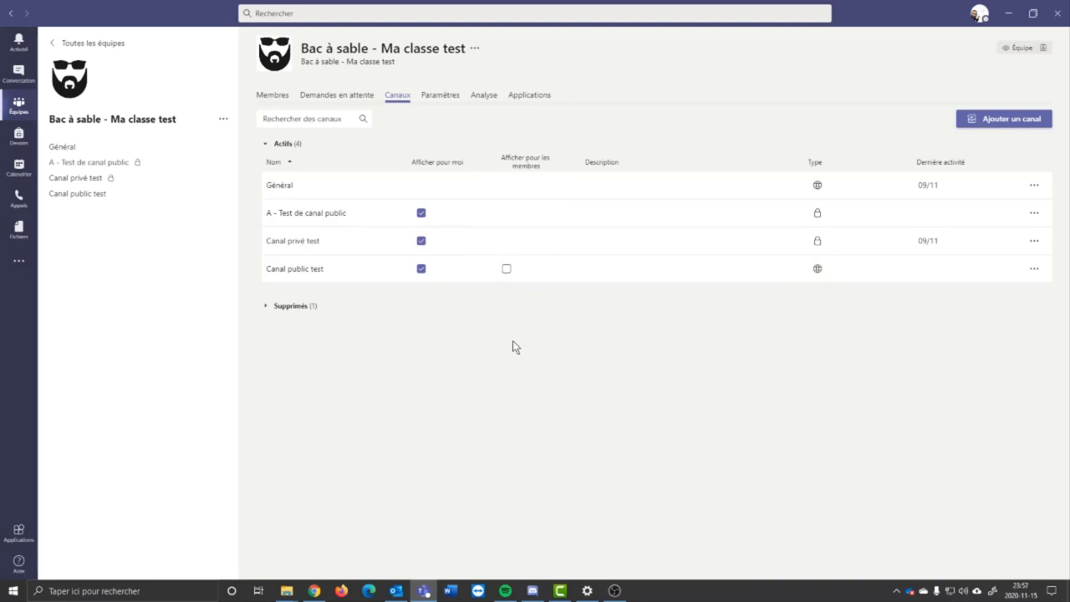